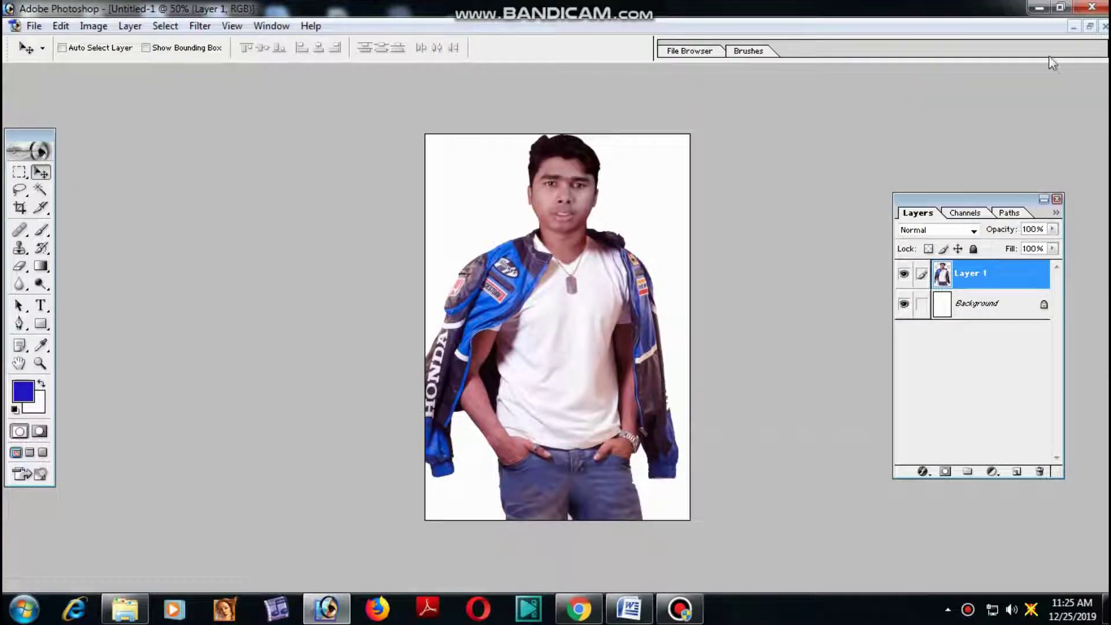
- Drag the person cutout into the floral background image and position it on the left
left_click(1089, 26)
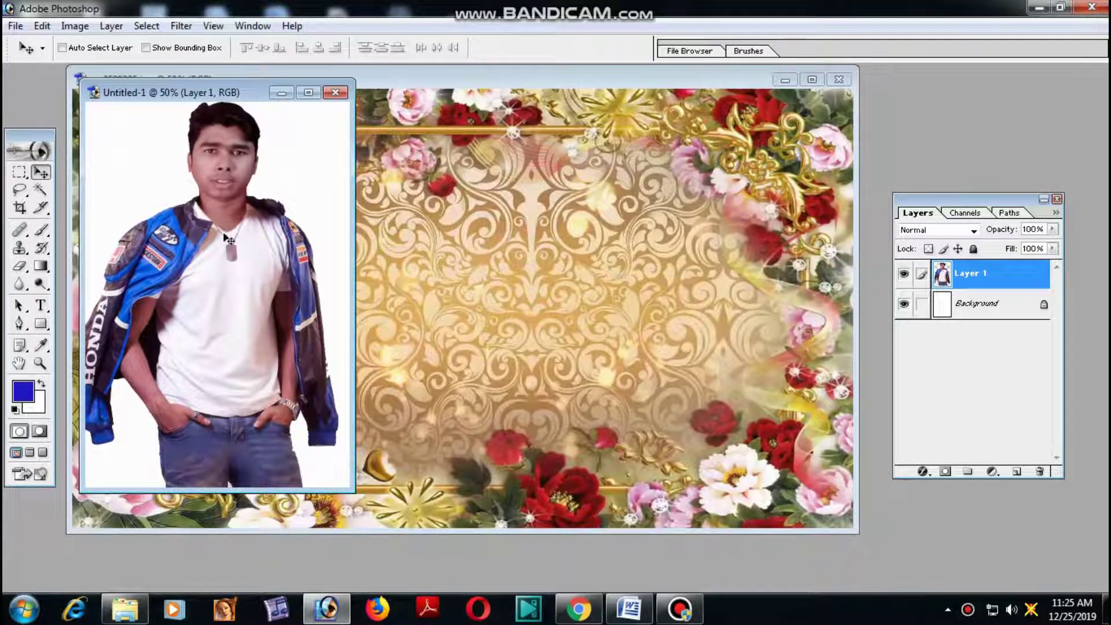
left_click_drag(227, 238, 470, 294)
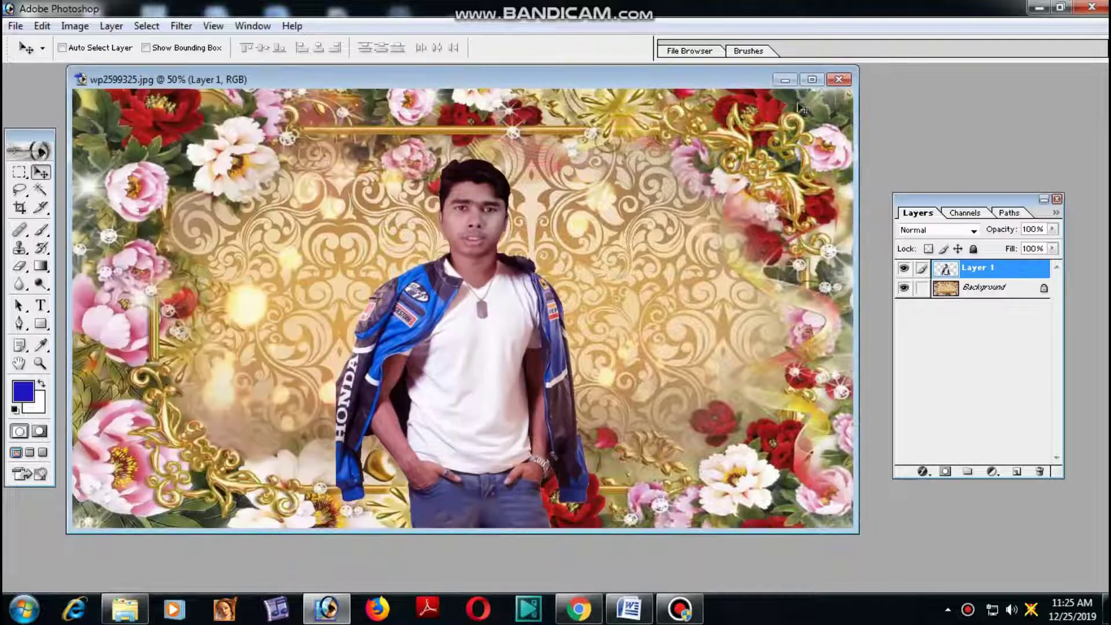
left_click(812, 80)
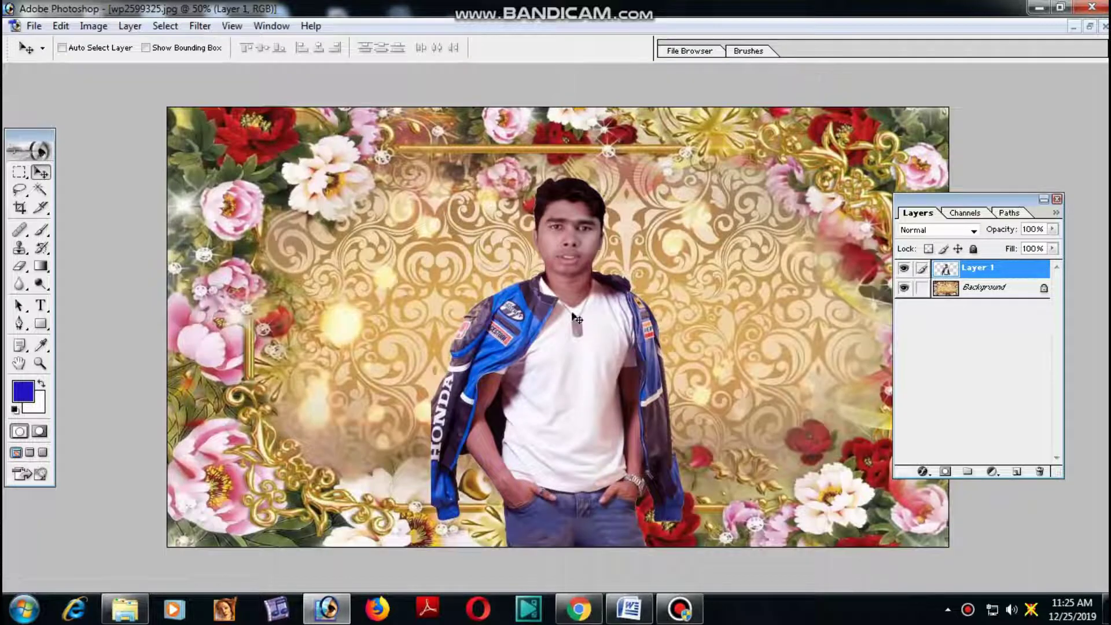
mouse_move(563, 295)
left_mouse_down()
mouse_move(300, 295)
mouse_move(303, 303)
left_mouse_up()
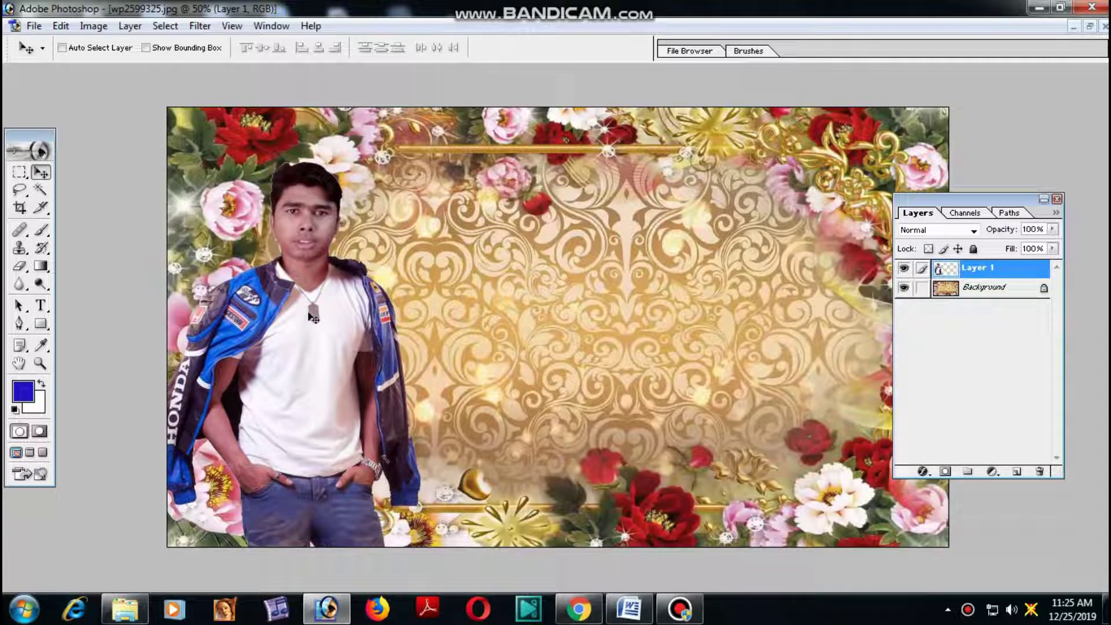
- Duplicate the person layer, enlarge the copy, and send it behind the original
key("ctrl+j")
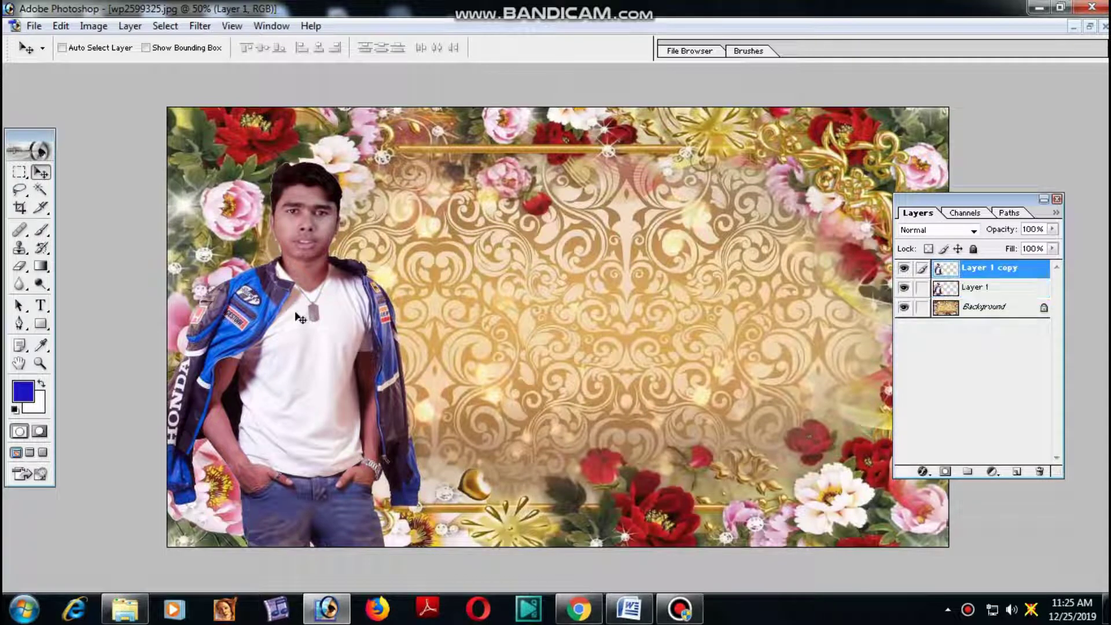
key("ctrl+t")
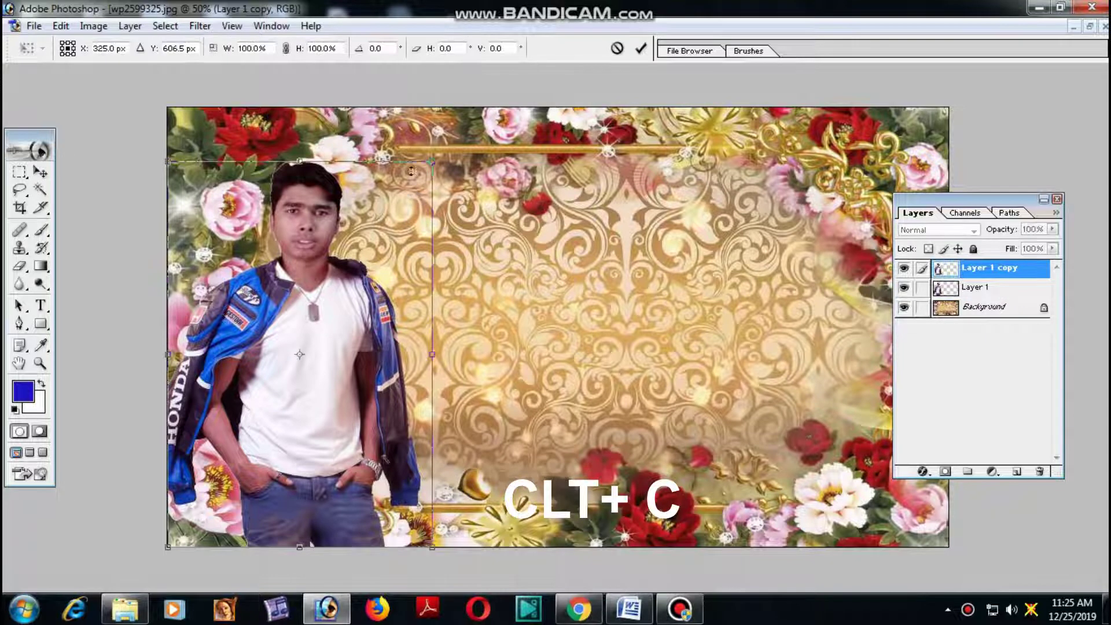
left_click_drag(434, 161, 464, 113)
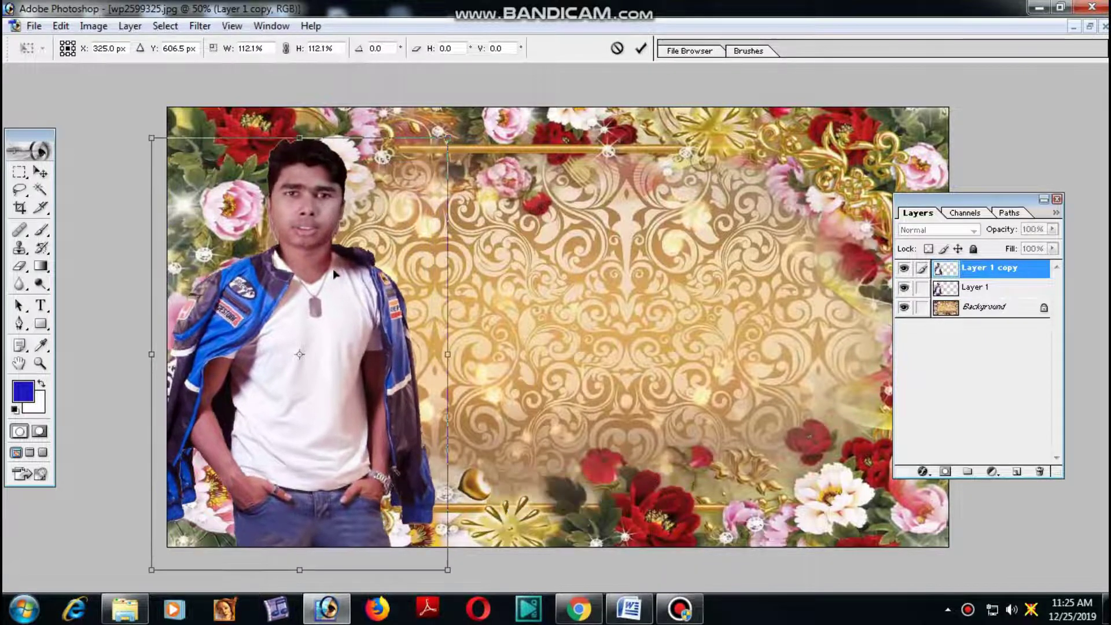
left_click_drag(349, 246, 379, 258)
key("Return")
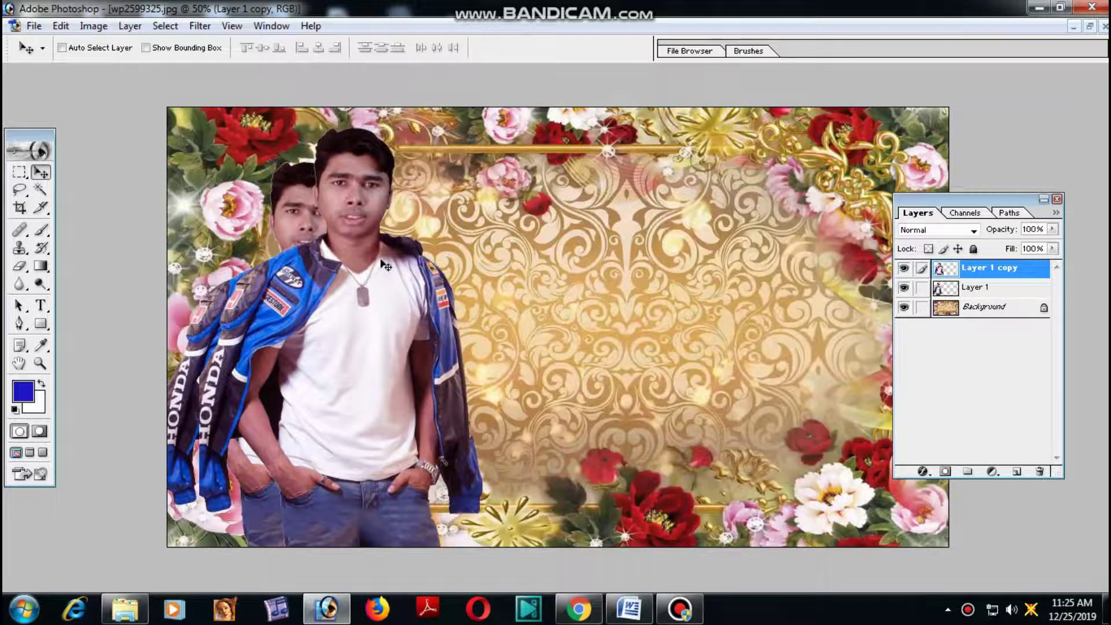
key("ctrl+bracketleft")
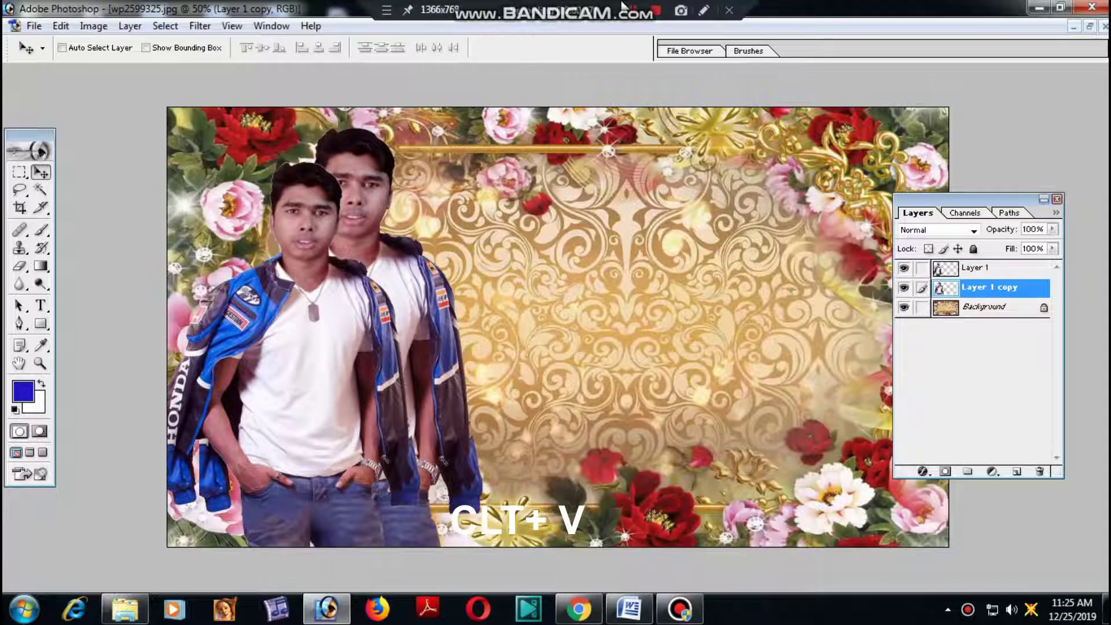
- Shift the rear copy right and scale it up to about 107.8%
left_click_drag(388, 280, 426, 278)
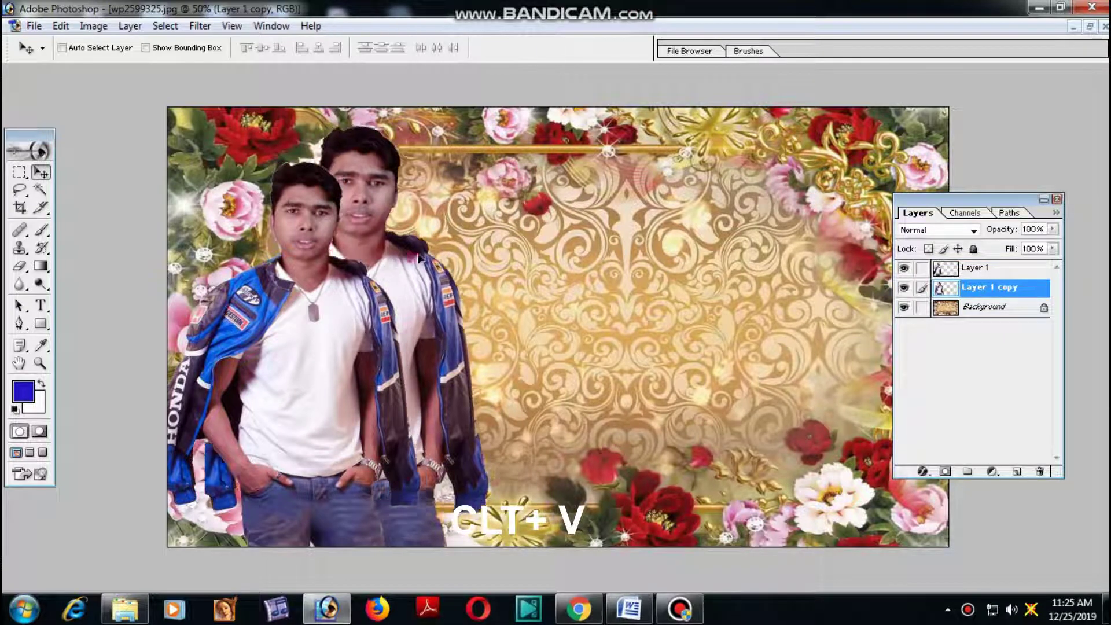
key("ctrl+t")
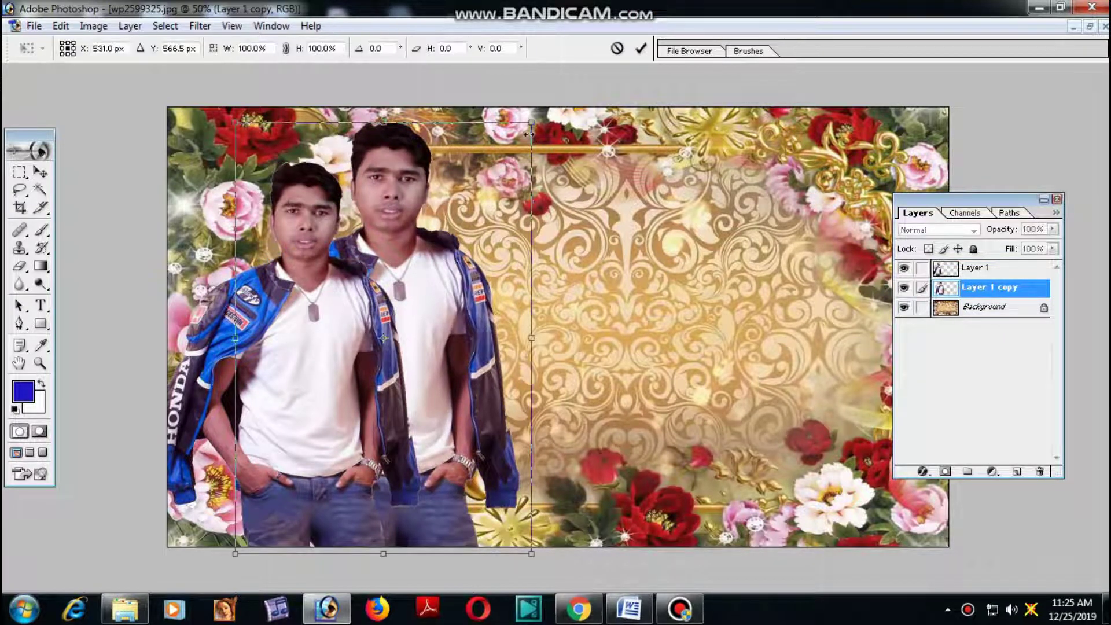
left_click_drag(531, 121, 543, 106)
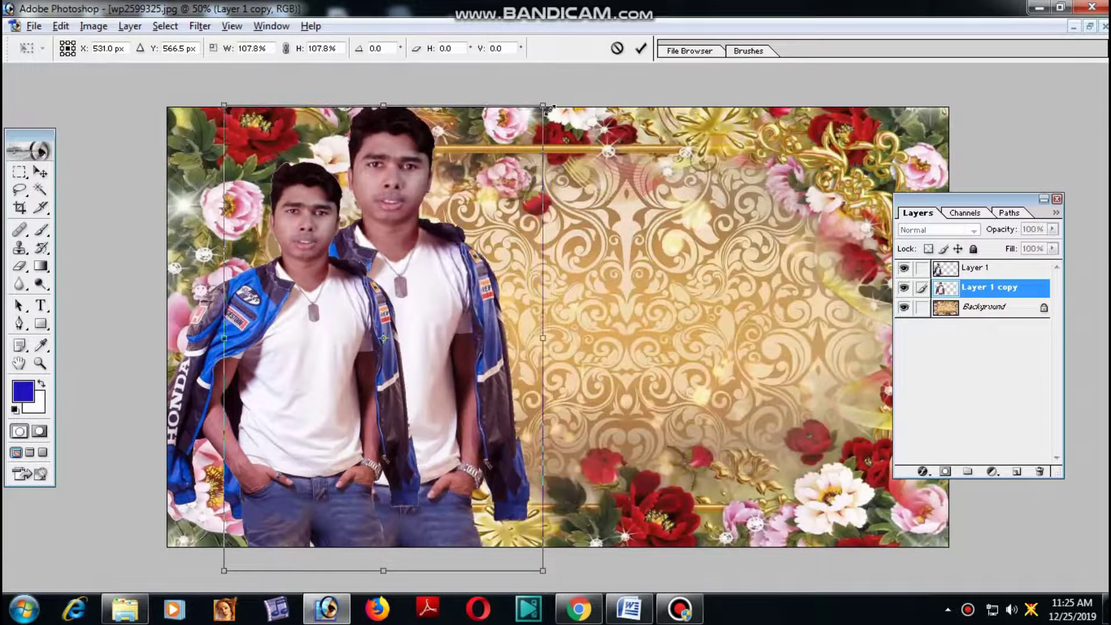
left_click_drag(449, 250, 466, 267)
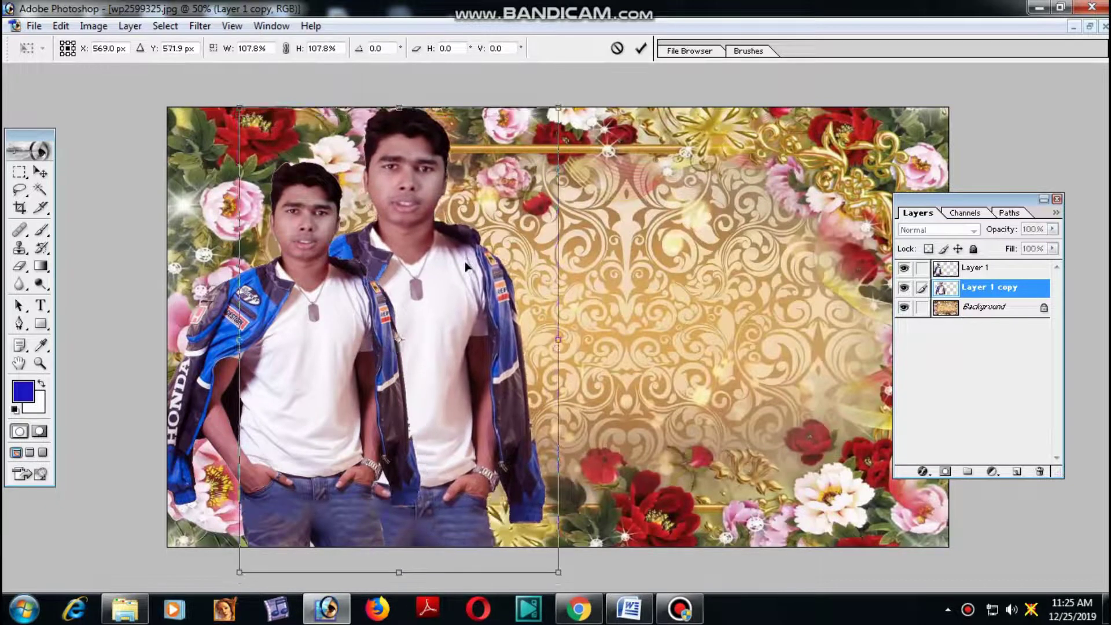
key("Return")
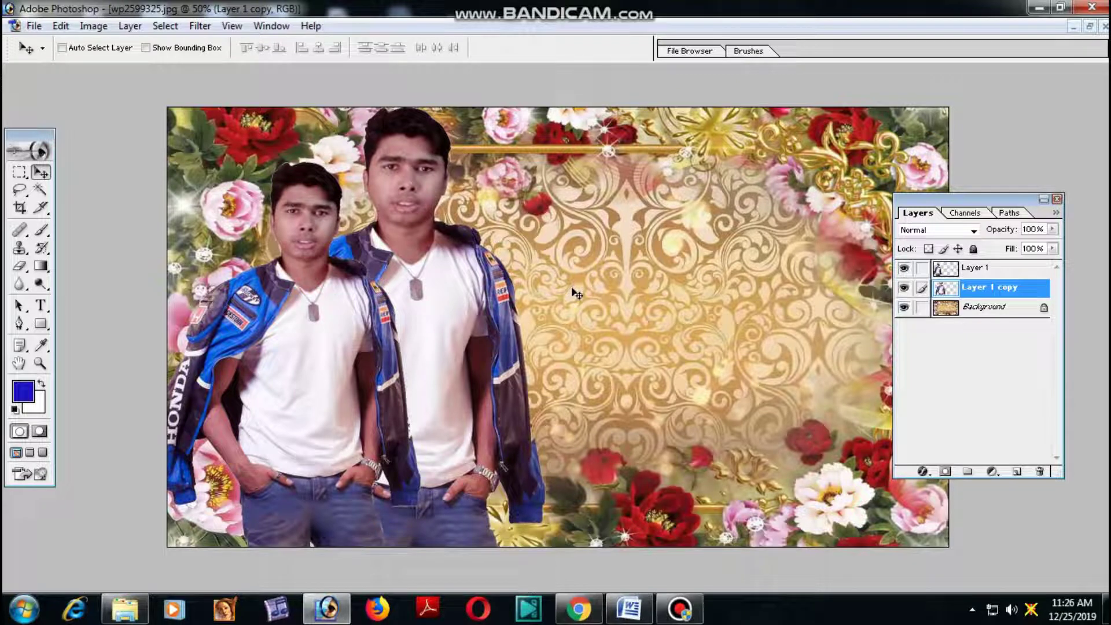
- Apply Hue/Saturation with Hue -180, Saturation -99 and Lightness about -8 to the rear copy
key("ctrl+u")
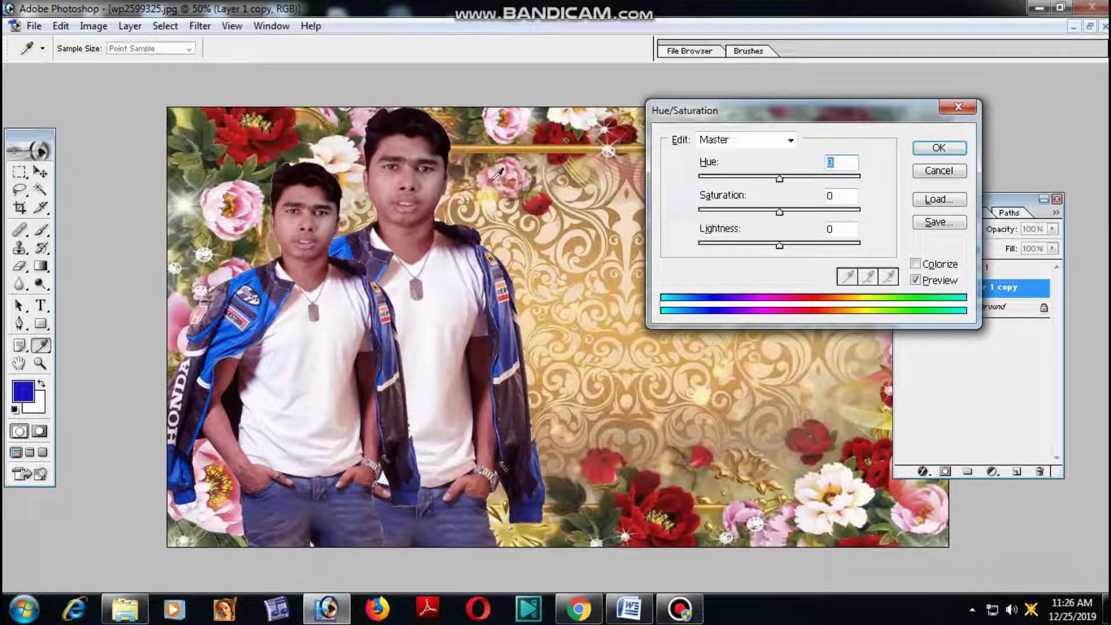
left_click(724, 177)
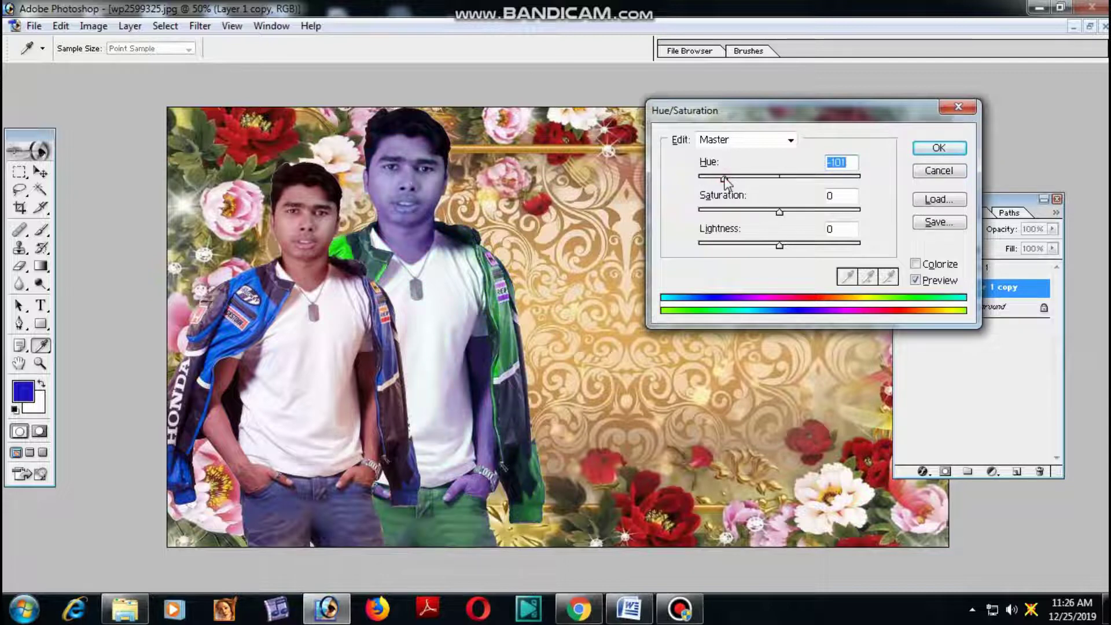
left_click_drag(725, 179, 697, 178)
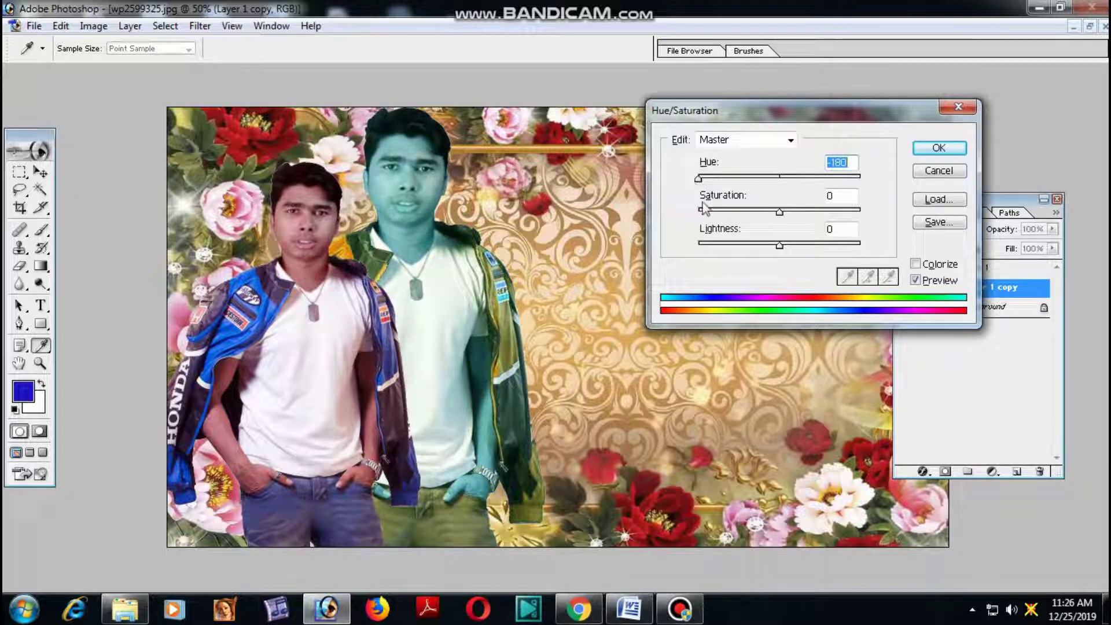
left_click_drag(780, 212, 699, 213)
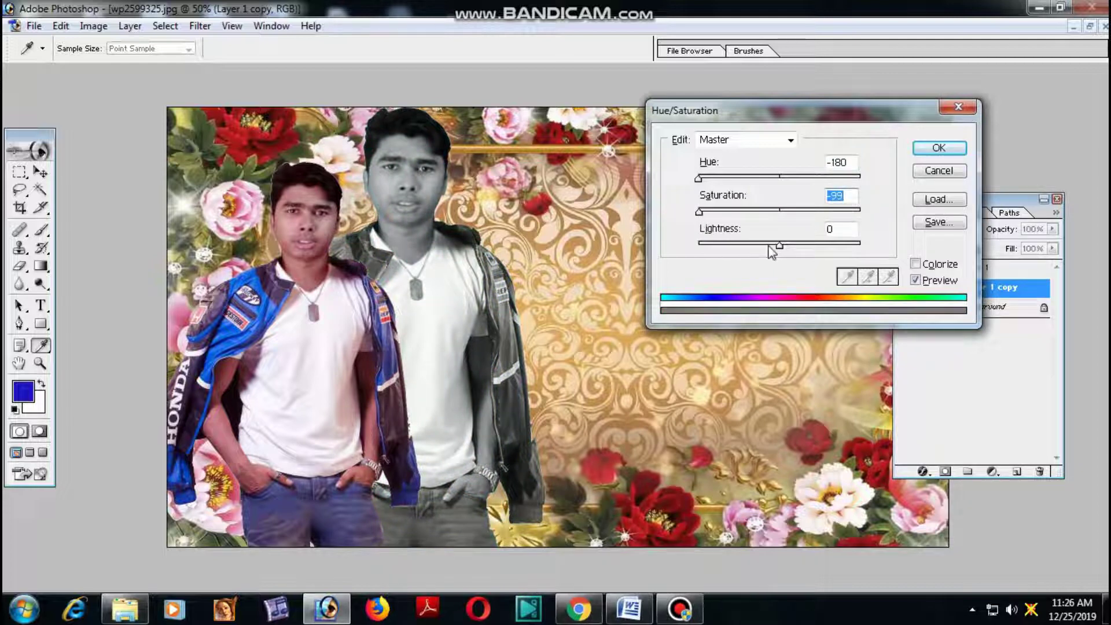
mouse_move(774, 246)
left_mouse_down()
mouse_move(763, 246)
mouse_move(791, 248)
mouse_move(773, 246)
left_mouse_up()
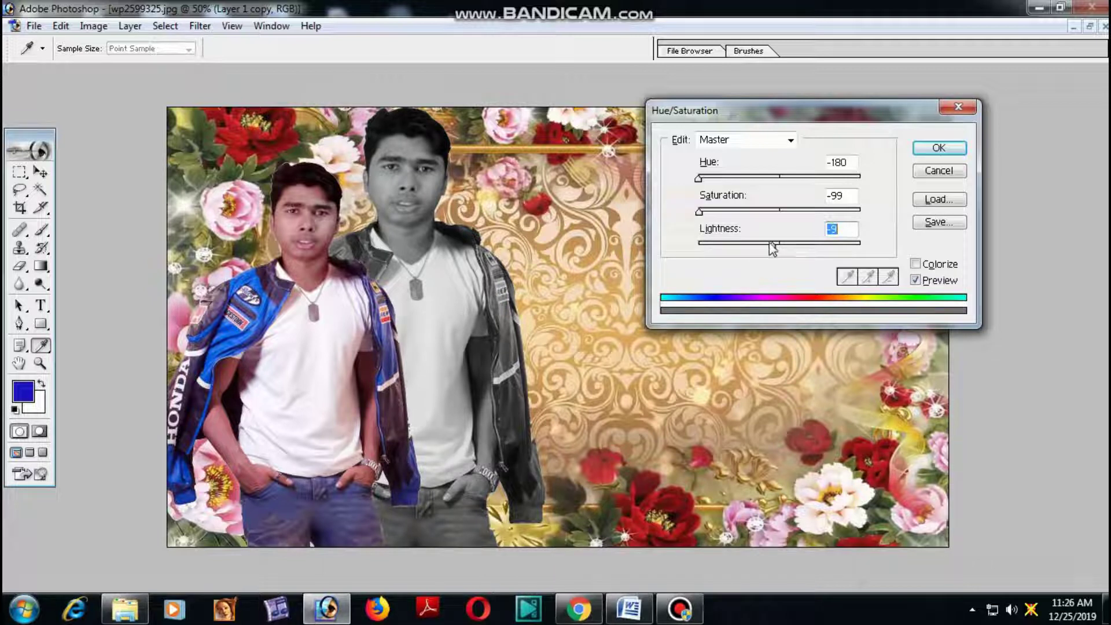
left_click_drag(774, 248, 781, 249)
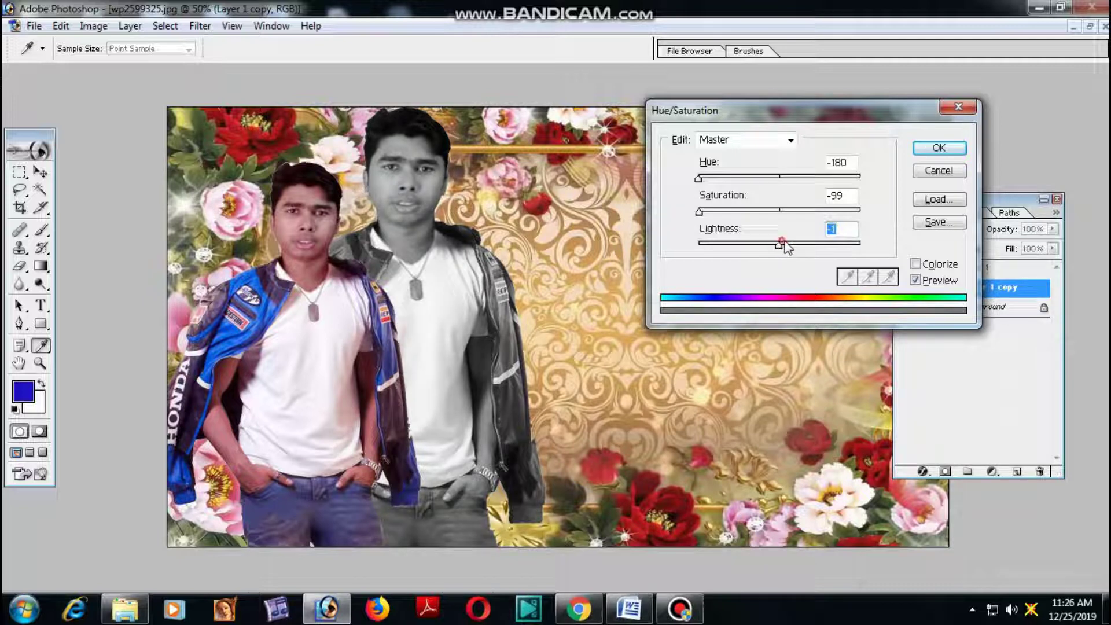
left_click(926, 151)
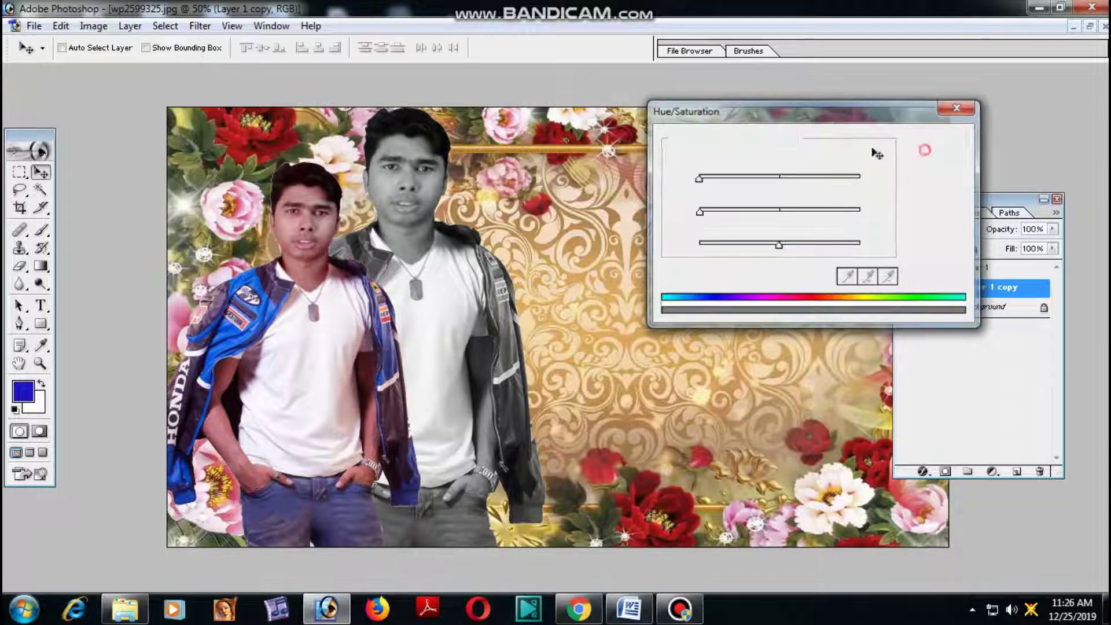
- Hide the panels and zoom in and out to preview the composition at 66.7%
key("Tab")
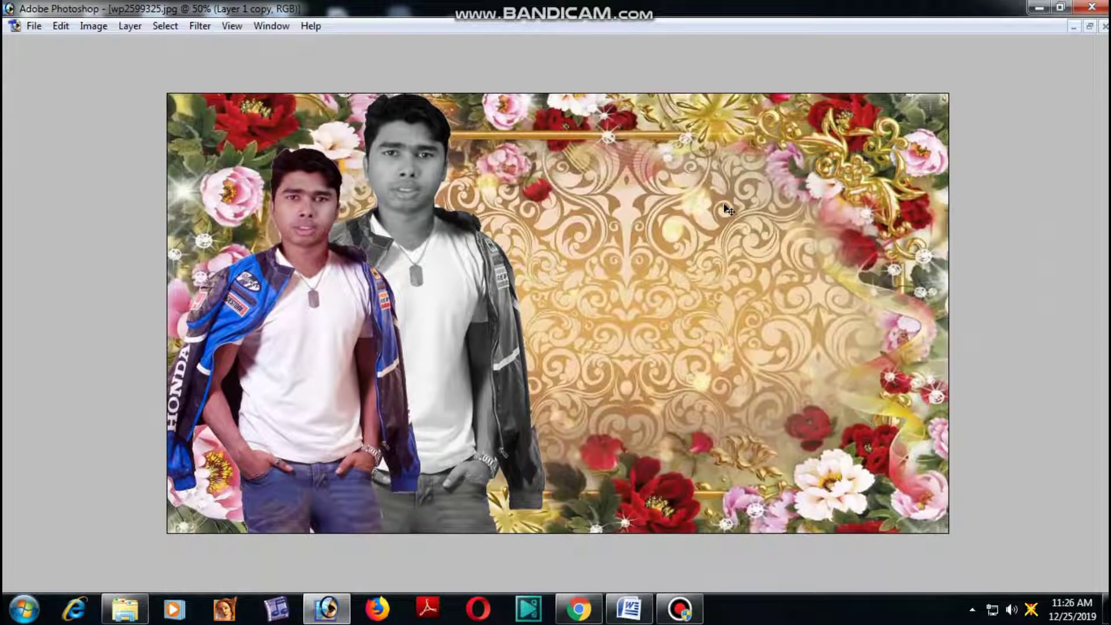
key("ctrl+plus")
key("ctrl+minus")
key("ctrl+plus")
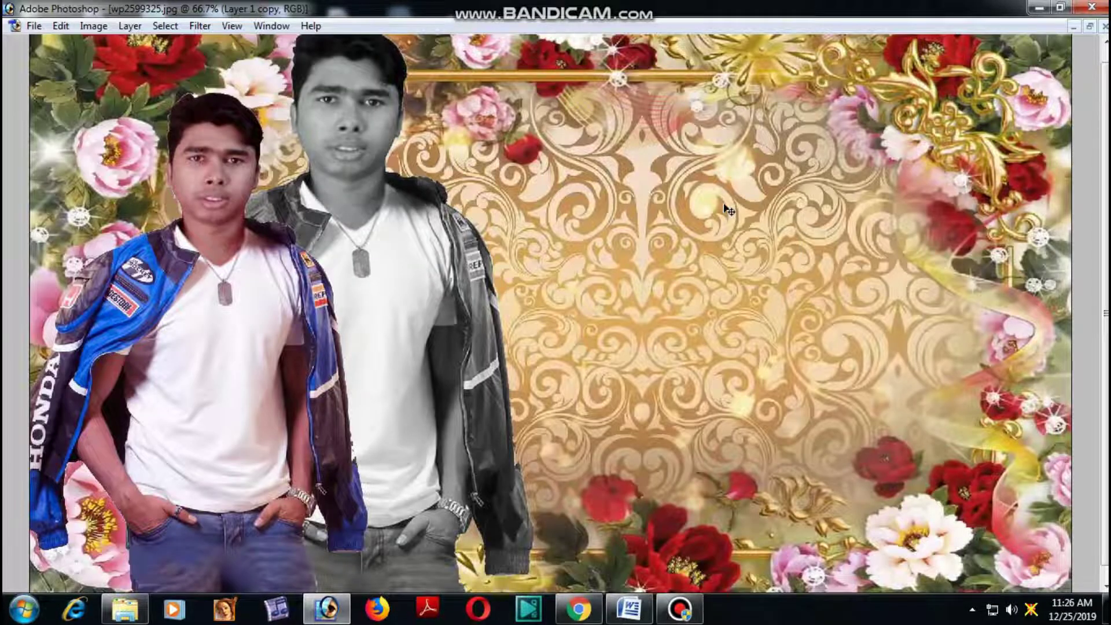
key("Tab")
key("ctrl+minus")
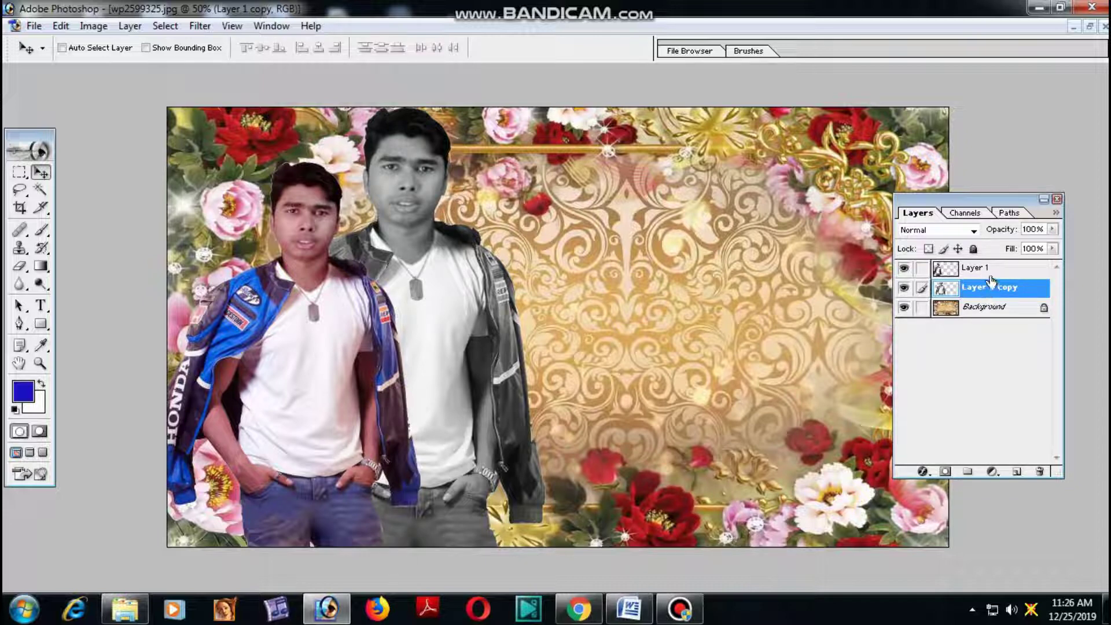
key("ctrl+plus")
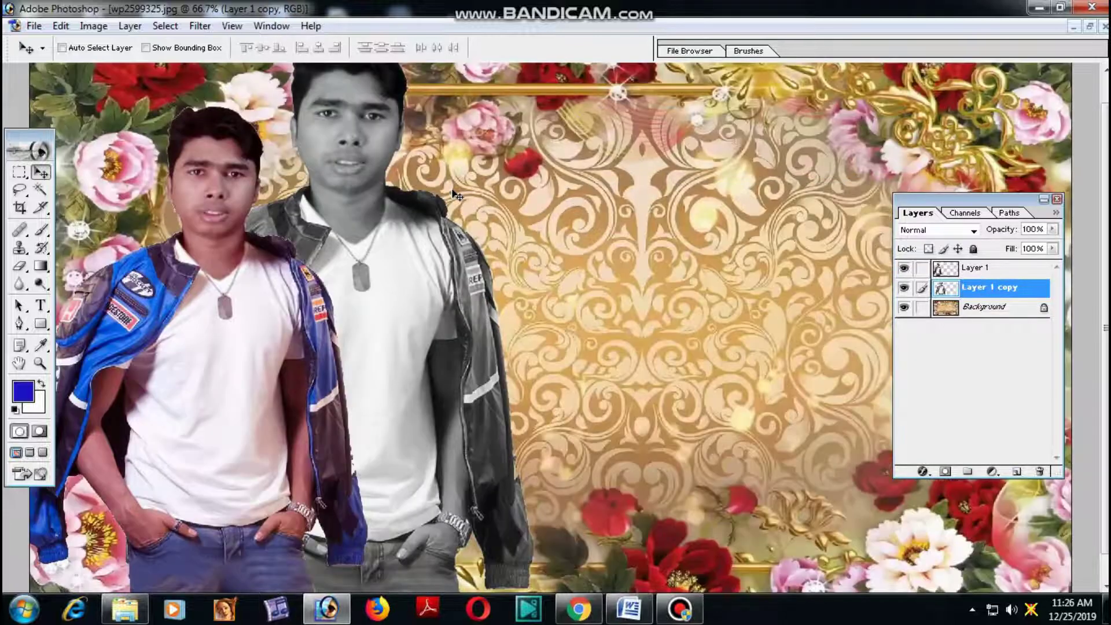
key("Tab")
key("Tab")
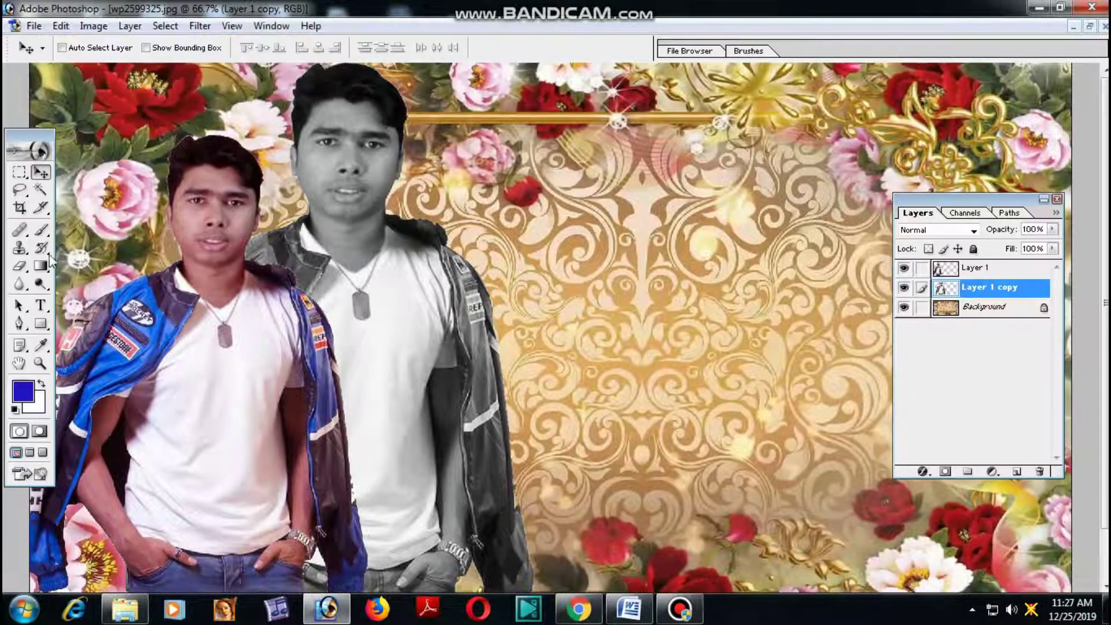
- Start a text layer, then delete the stray empty text layer
left_click(43, 309)
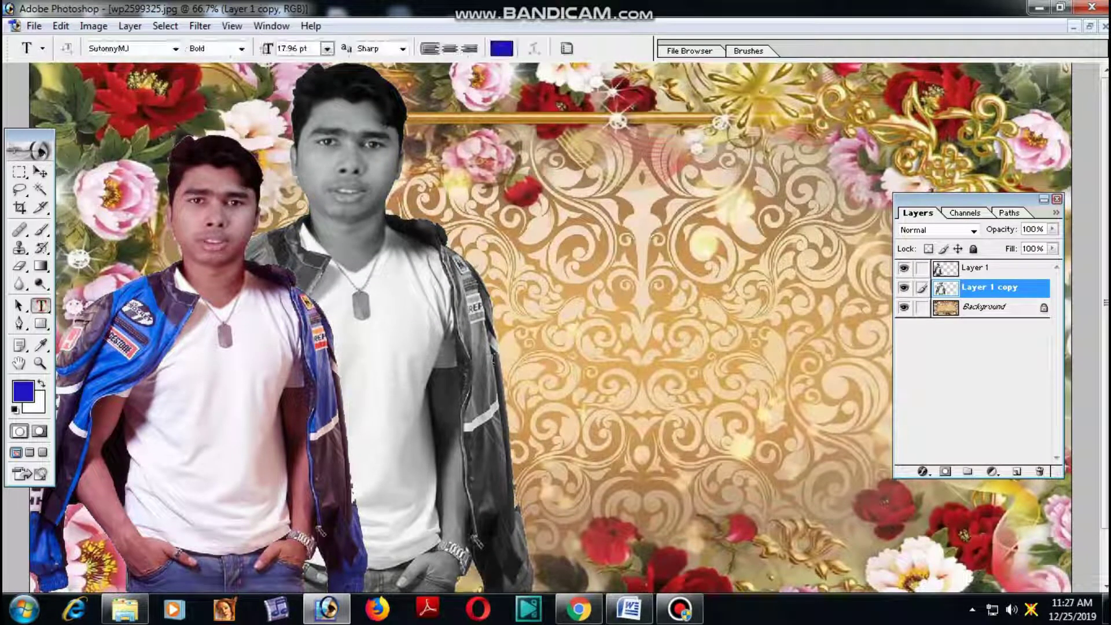
left_click(569, 331)
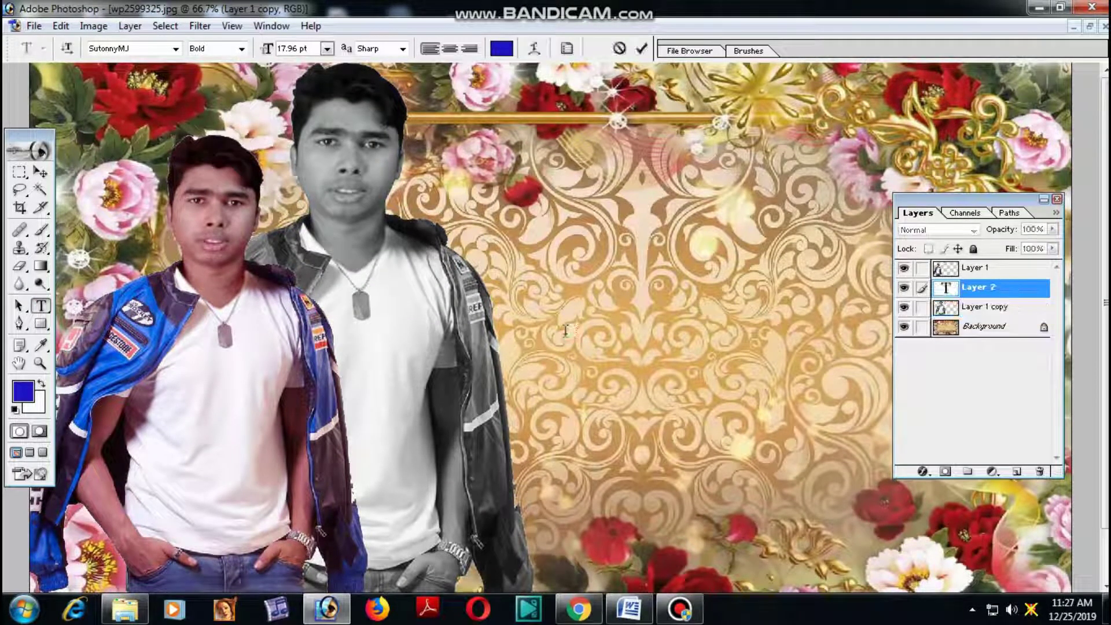
type("e")
key("BackSpace")
left_click_drag(998, 291, 1040, 471)
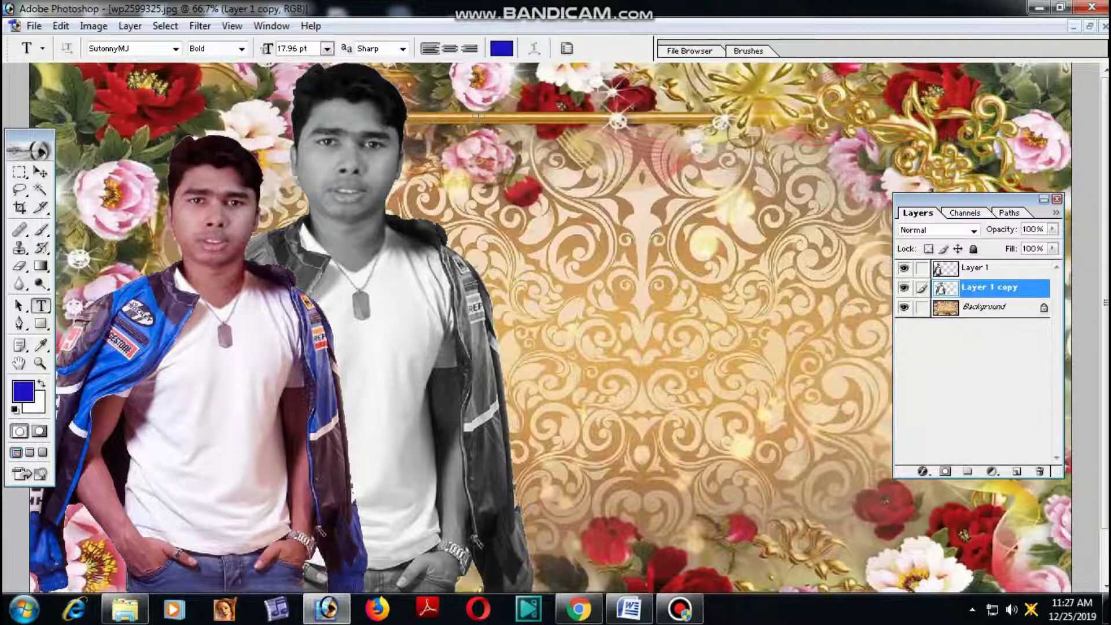
- Set the font to Arial and type the 'All the Best' greeting near the centre
left_click(152, 48)
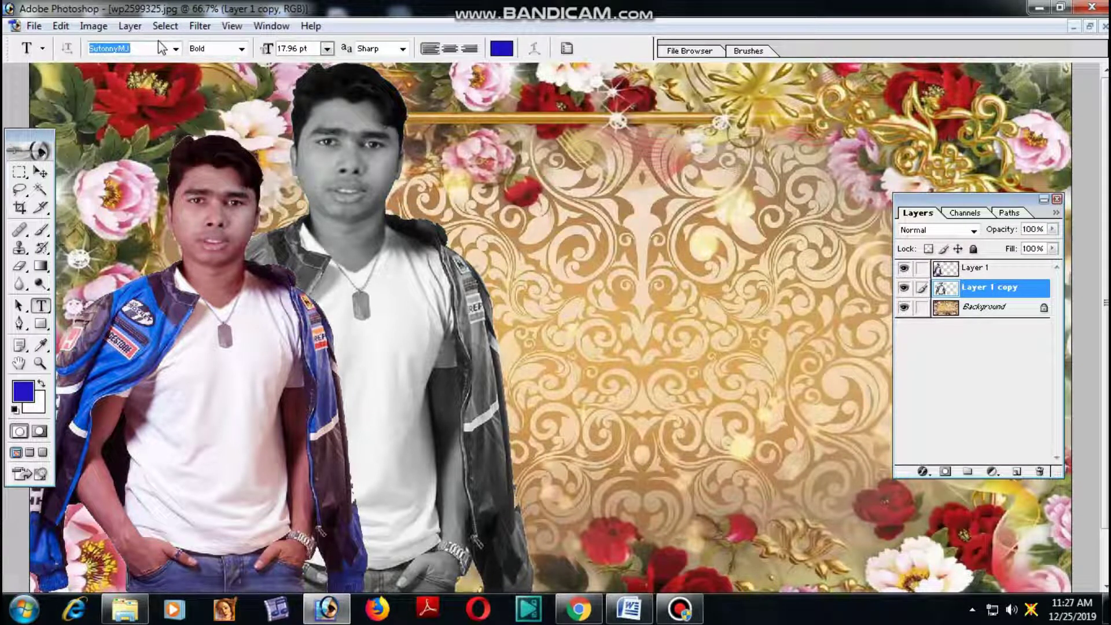
type("Arial")
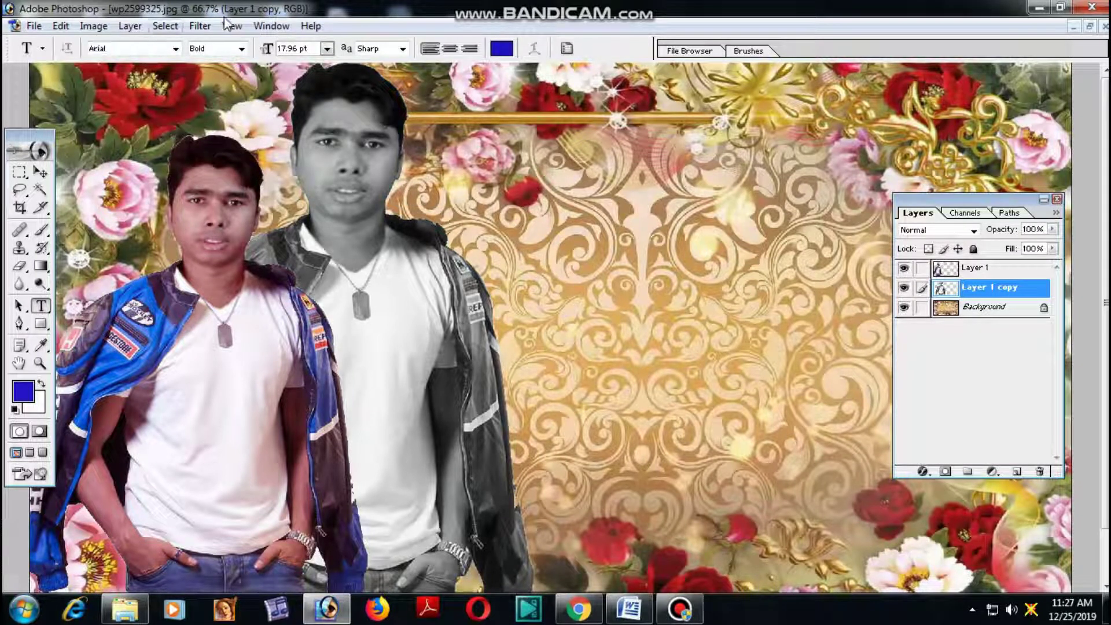
left_click(551, 340)
type("All the")
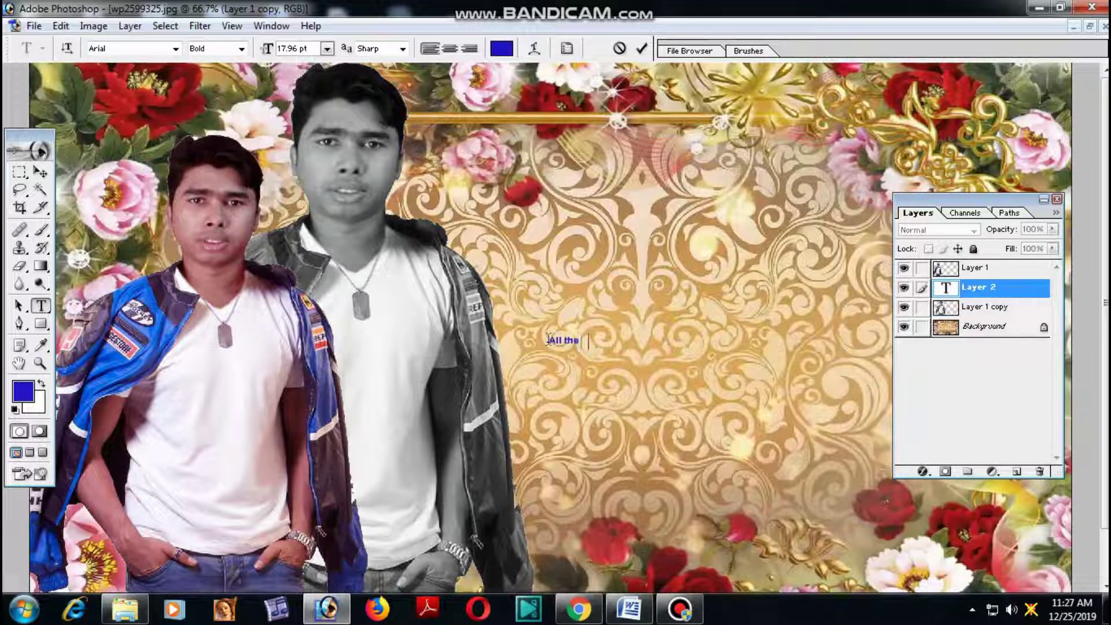
type("Best")
type("r Hossain")
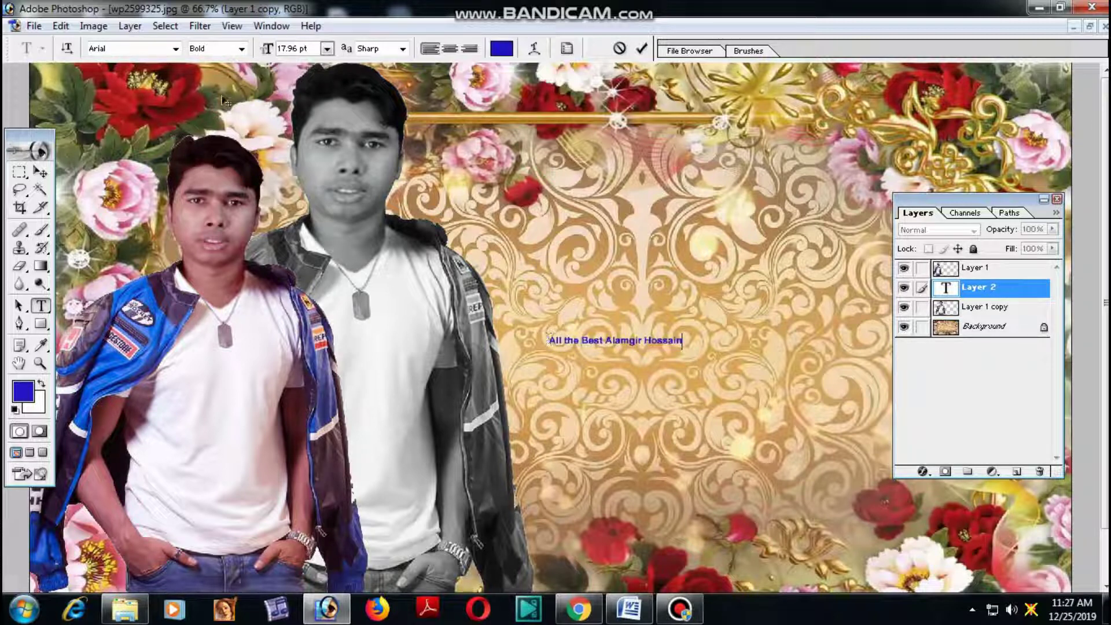
- Scale the greeting text up to 140.21 pt and move it to the lower right
left_click(40, 172)
key("ctrl+t")
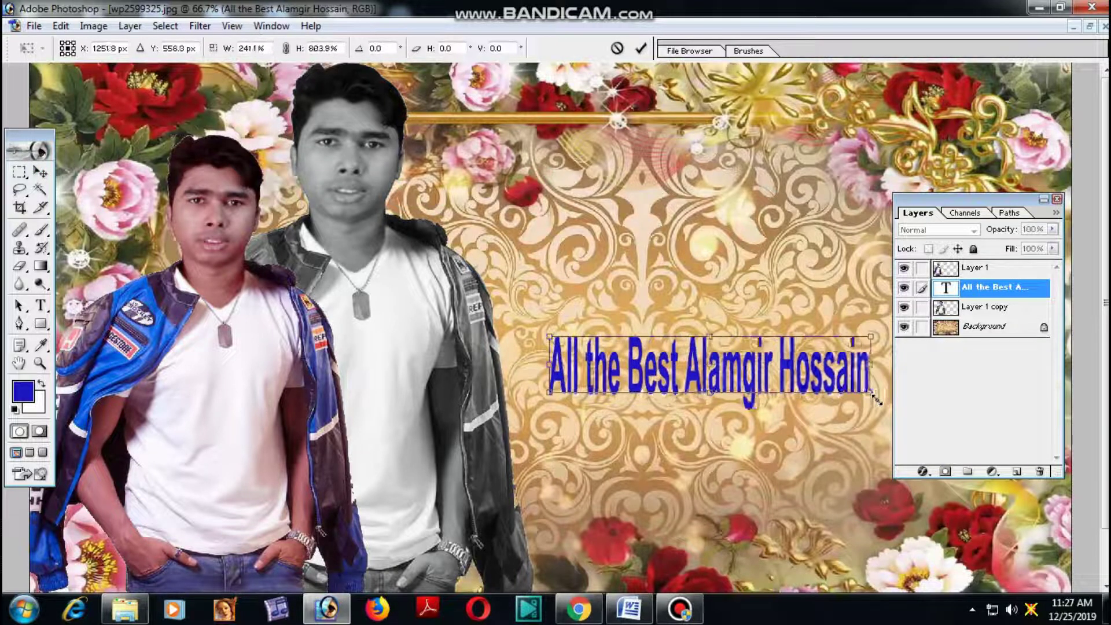
left_click_drag(684, 341, 876, 392)
left_click_drag(970, 203, 1014, 77)
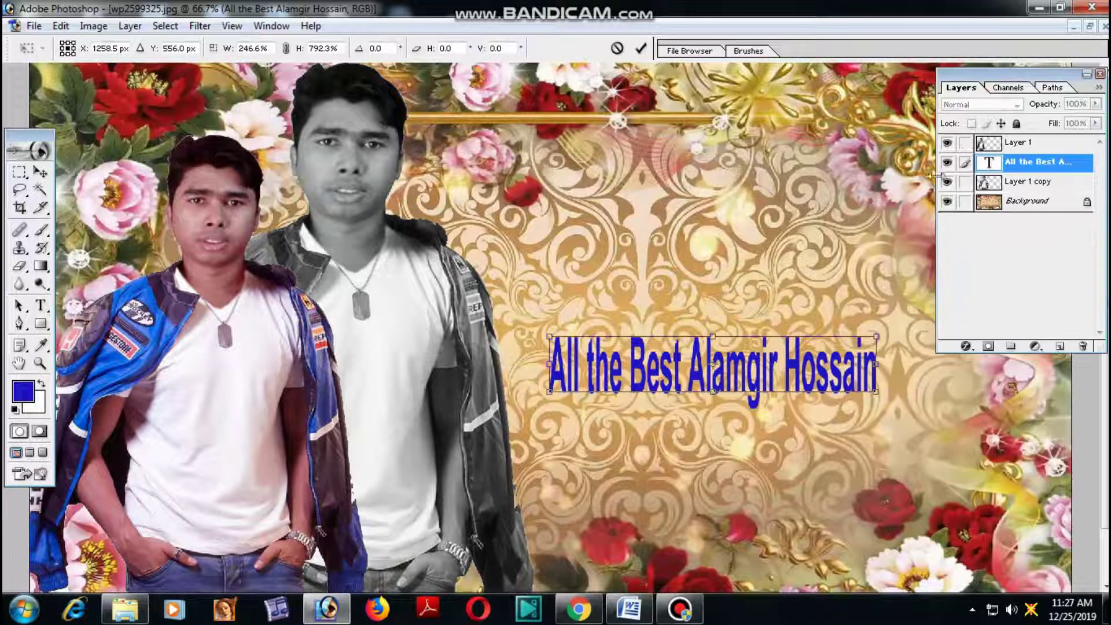
left_click_drag(881, 394, 988, 399)
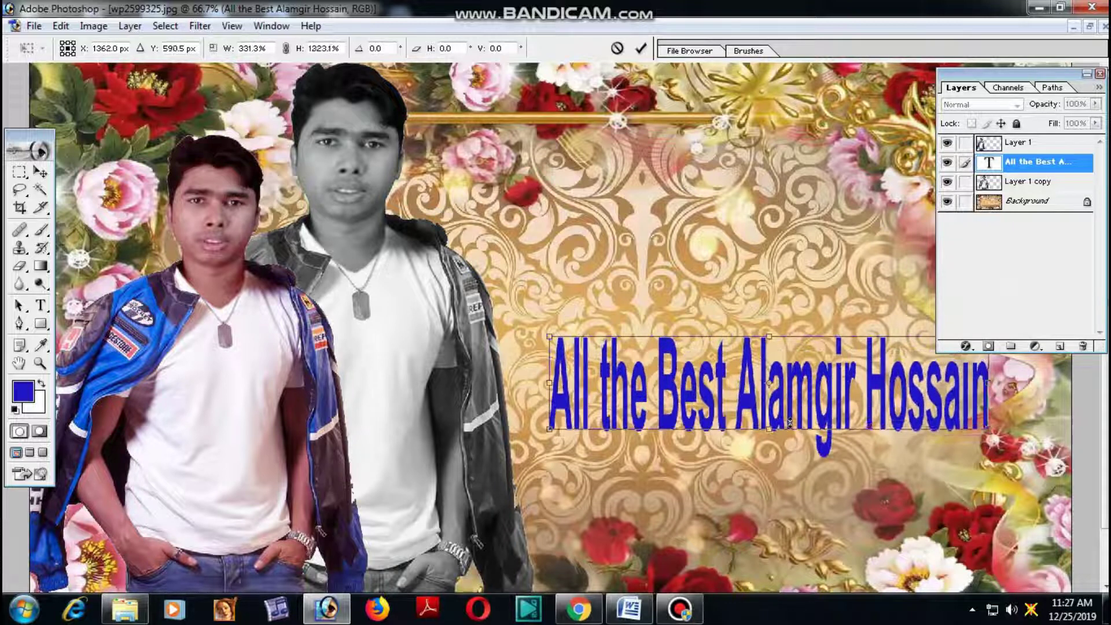
mouse_move(794, 400)
left_mouse_down()
mouse_move(776, 381)
mouse_move(758, 434)
left_mouse_up()
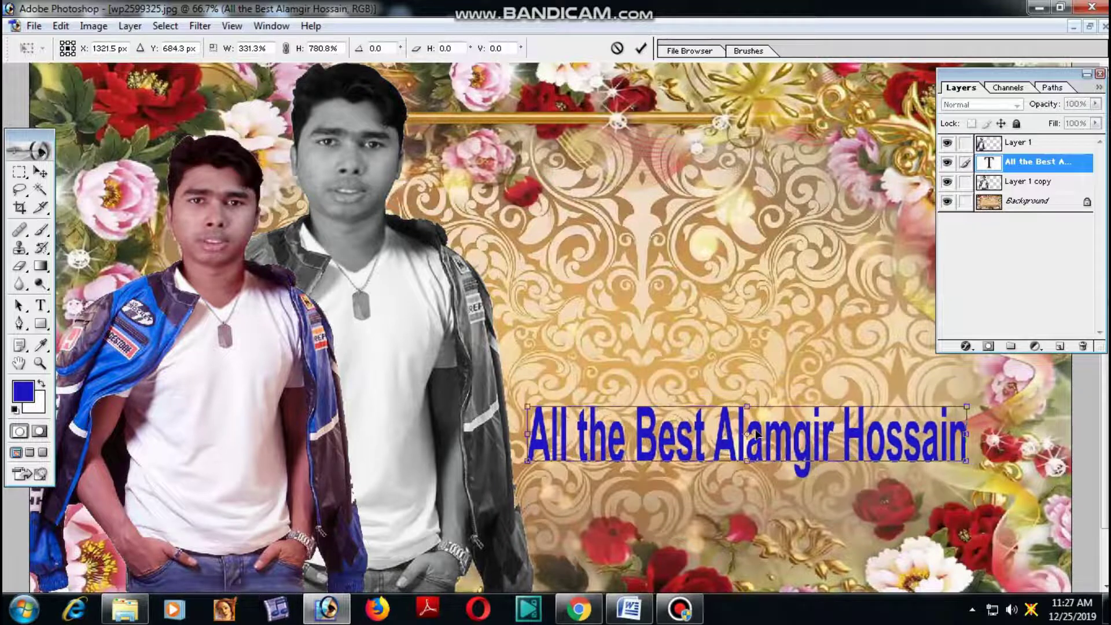
key("Return")
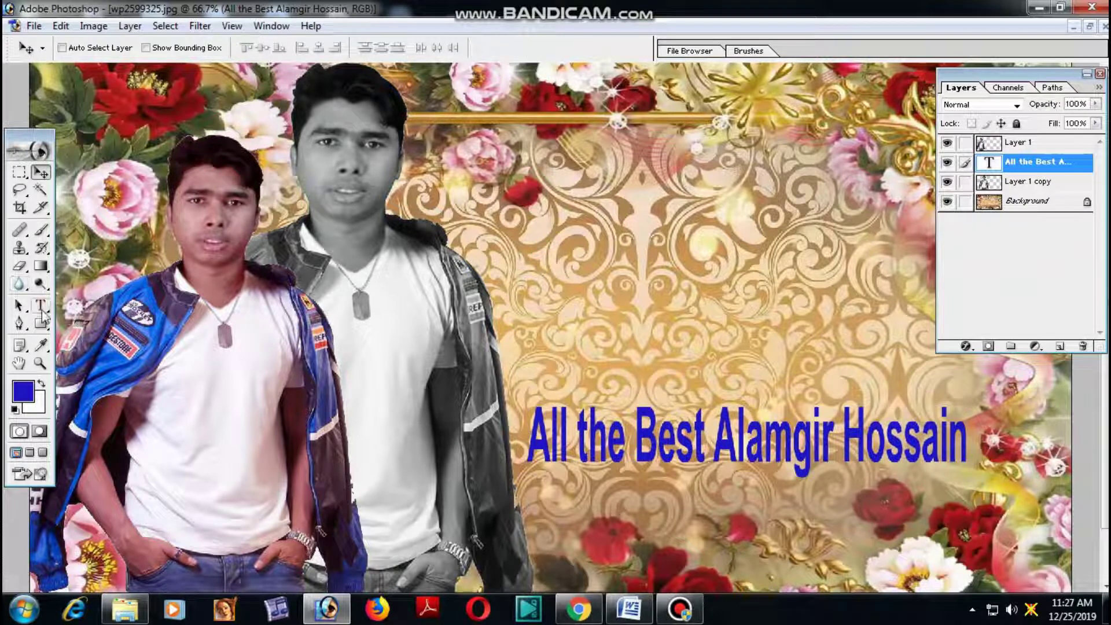
- Capitalise the greeting to 'All The Best' and nudge it slightly left and down
left_click(41, 306)
left_click_drag(591, 441, 576, 441)
type("T")
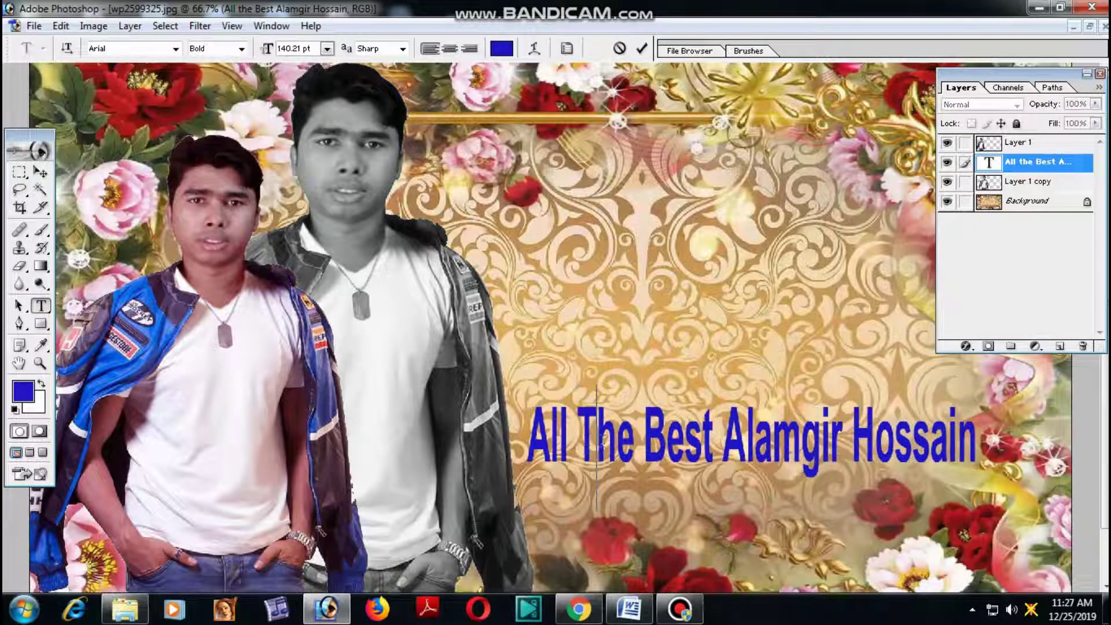
key("ctrl+a")
left_click(664, 436)
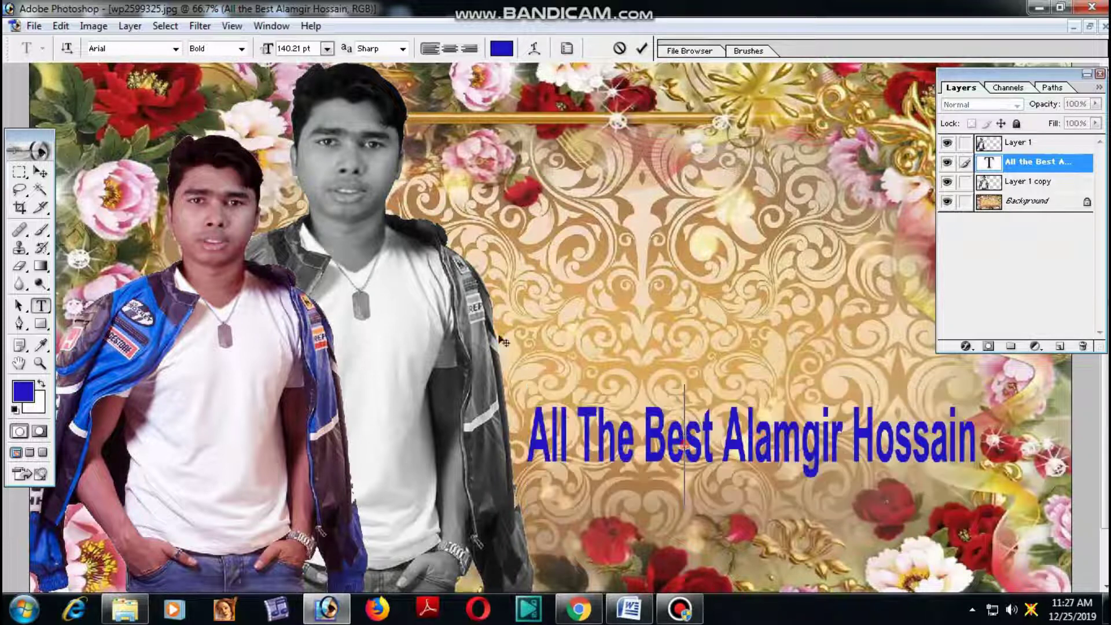
left_click(41, 172)
left_click_drag(598, 448, 595, 452)
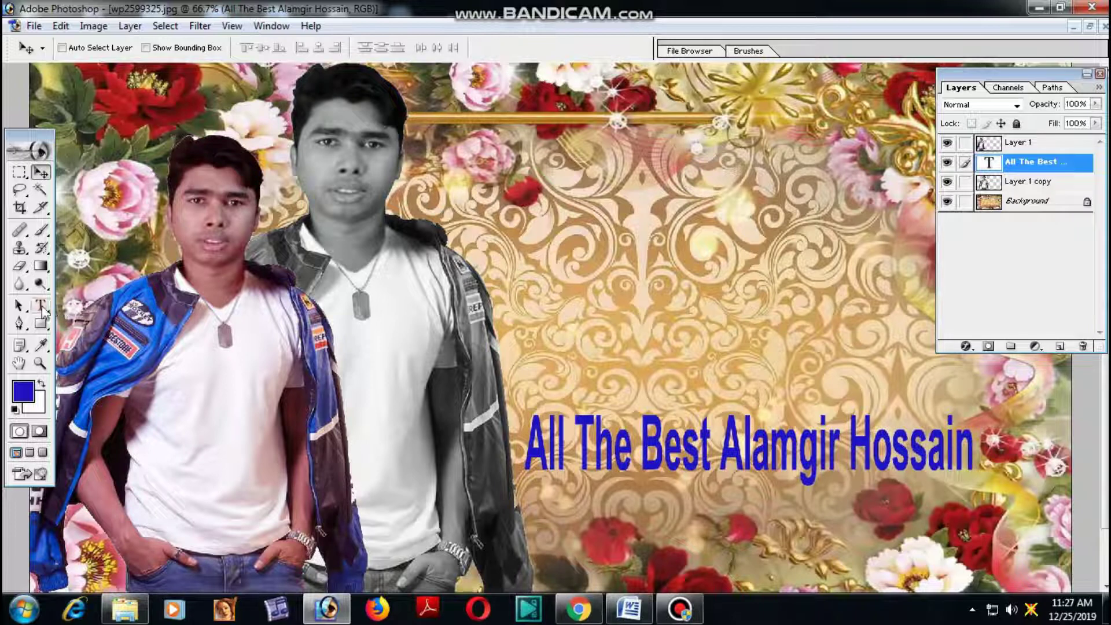
left_click(42, 307)
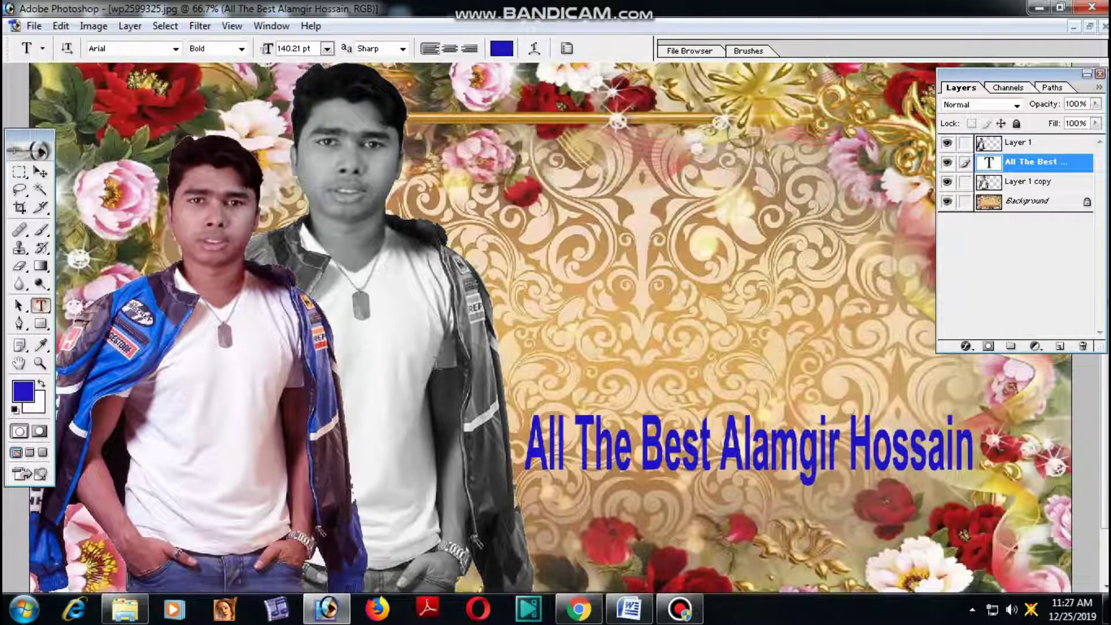
- Type the title 'Computer Tipos' above the greeting and move it left and down
left_click(580, 315)
type("Ci")
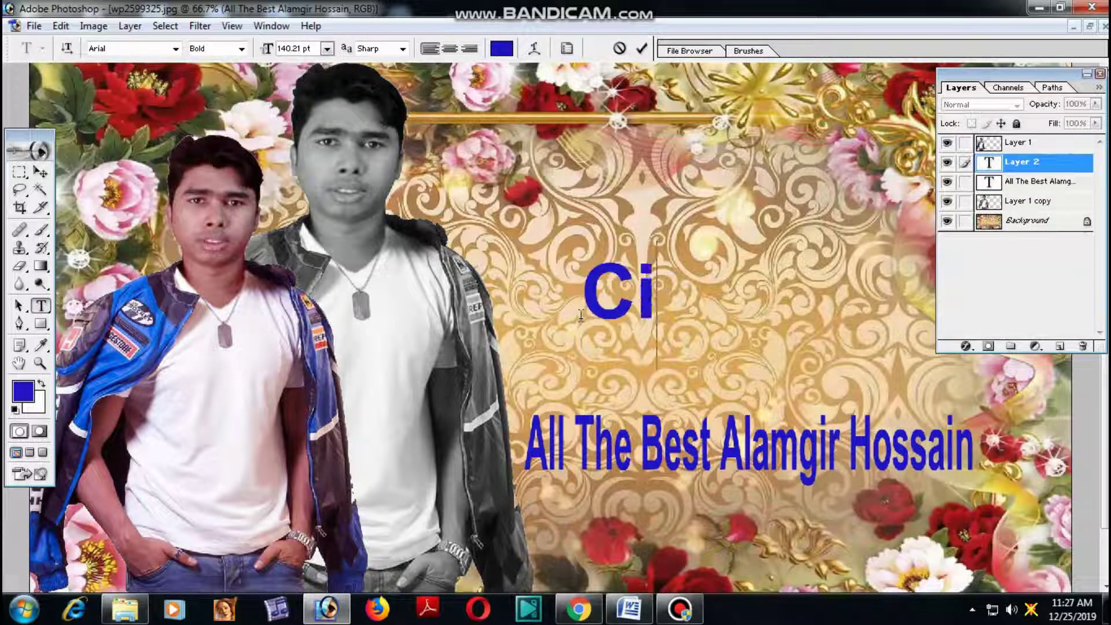
key("BackSpace")
type("ompu")
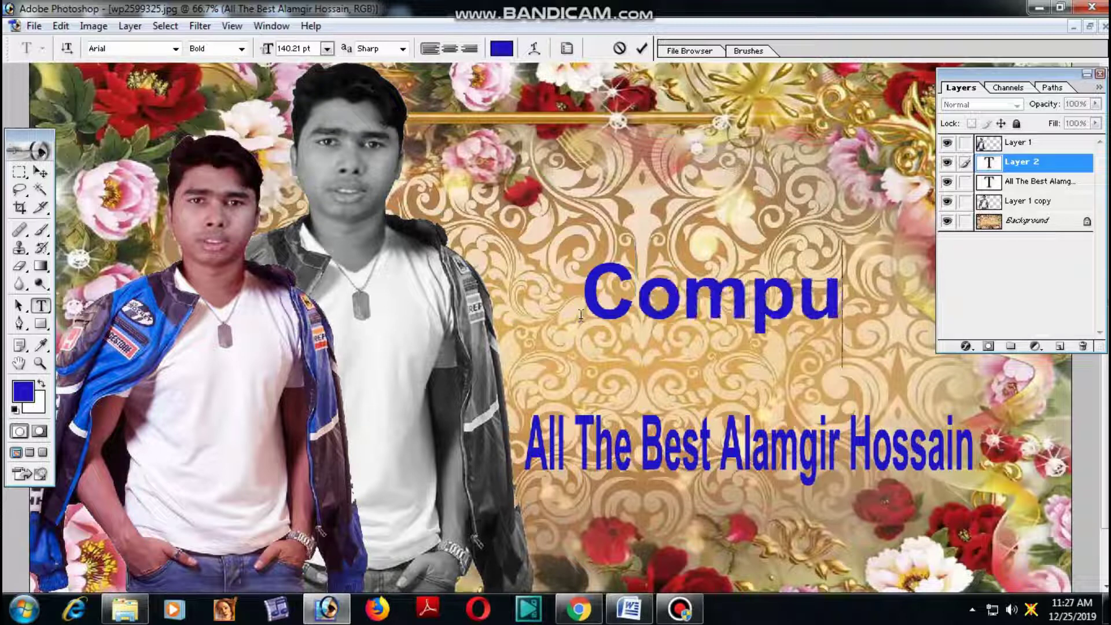
type("ter")
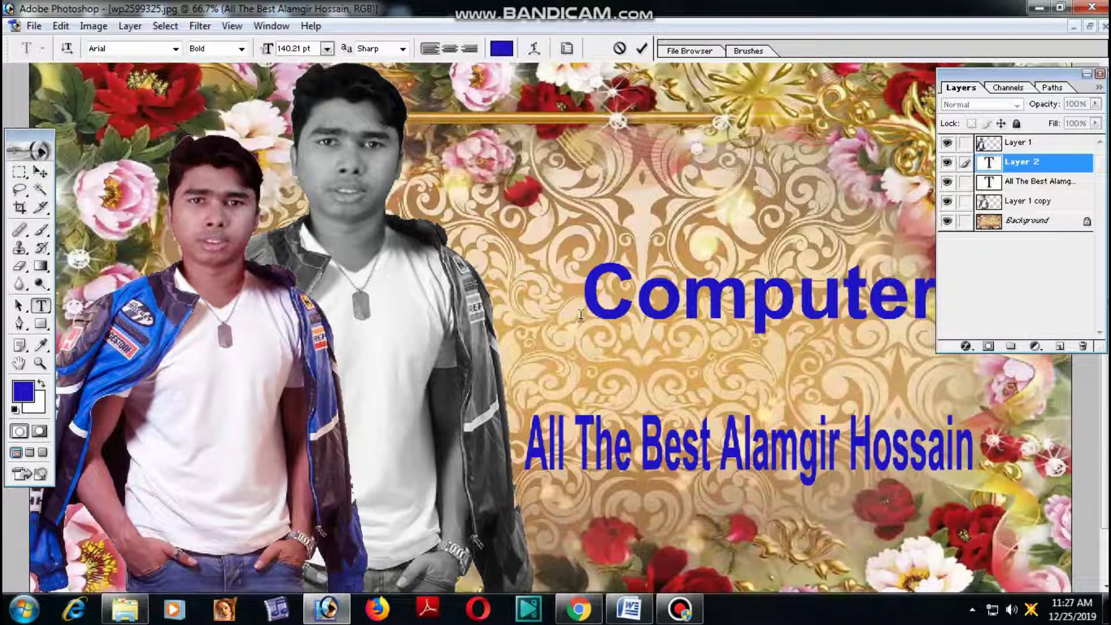
left_click(41, 172)
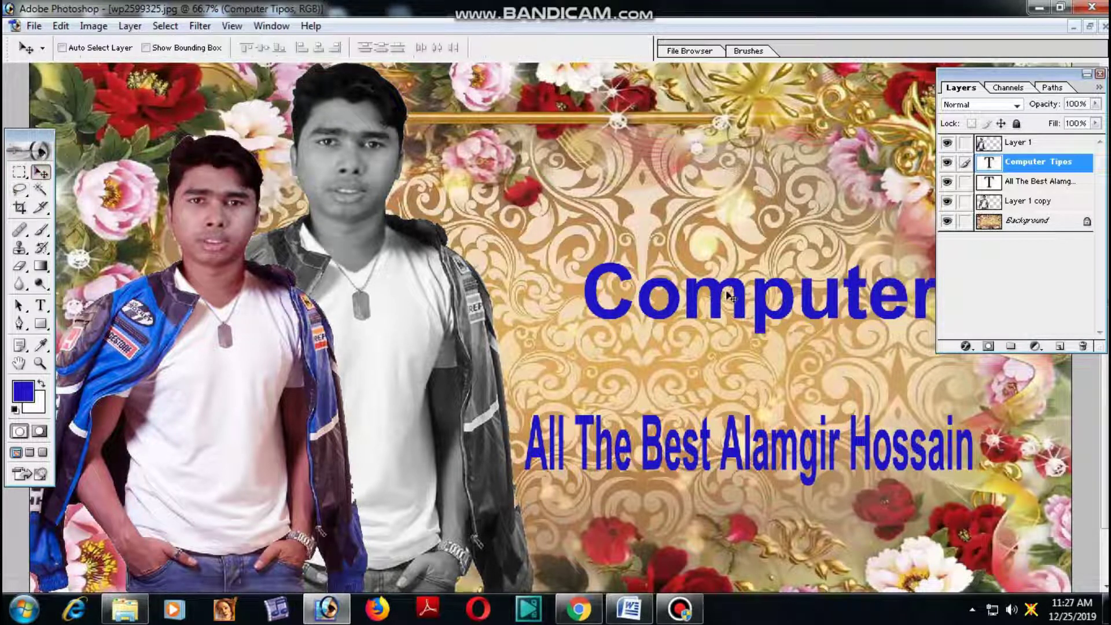
left_click_drag(730, 297, 674, 355)
- Scale the title to 79.5% and place it just above the greeting
key("ctrl+t")
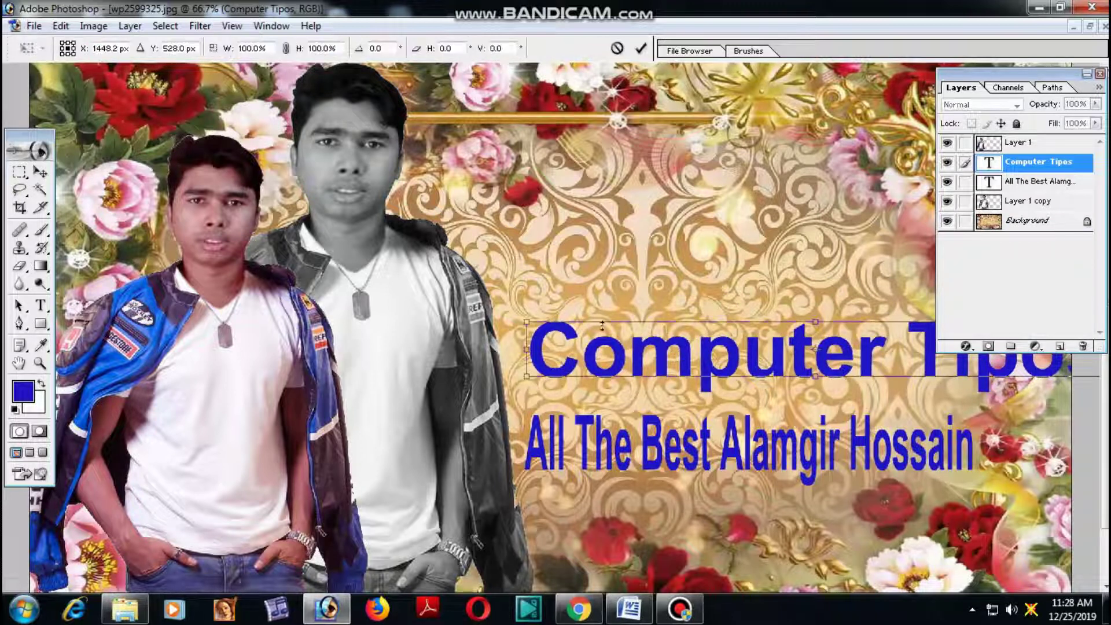
left_click_drag(541, 320, 585, 326)
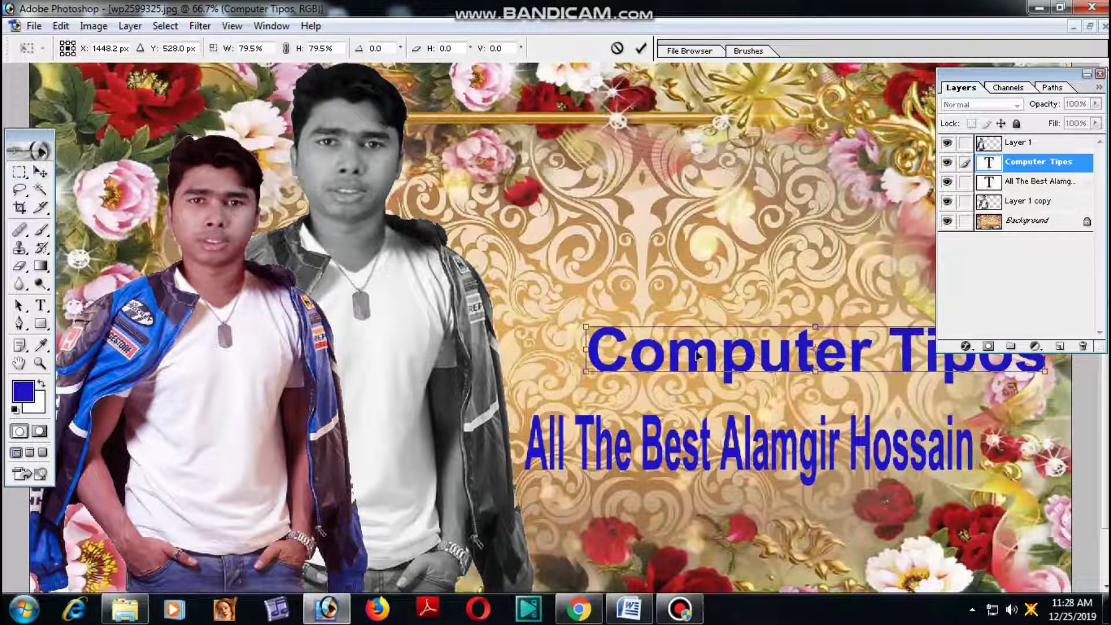
left_click_drag(701, 354, 616, 351)
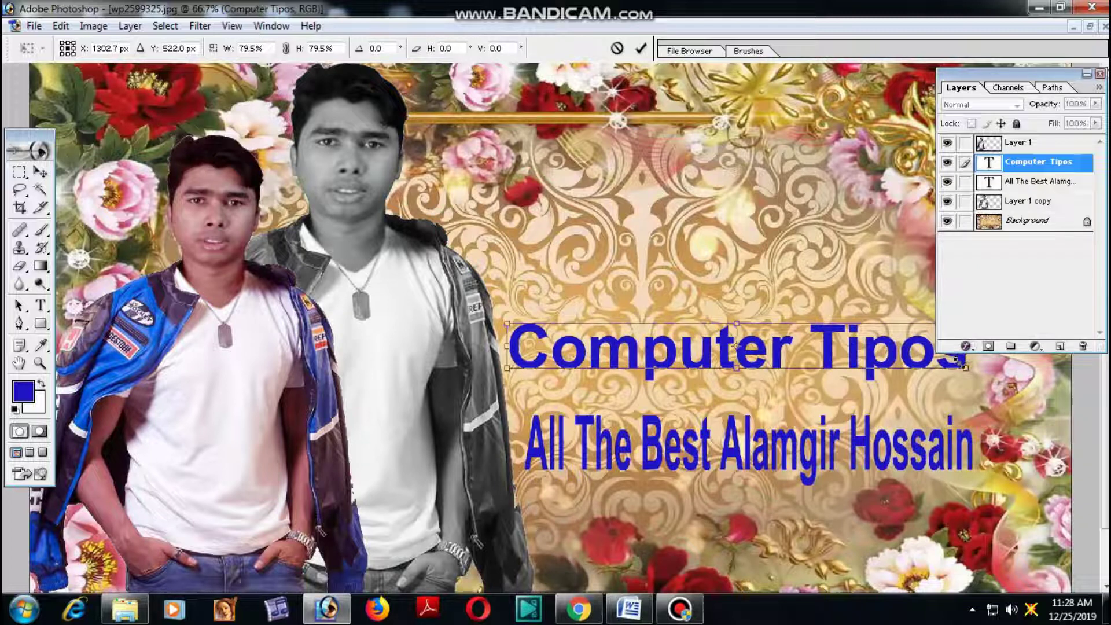
left_click_drag(967, 359, 894, 354)
key("Return")
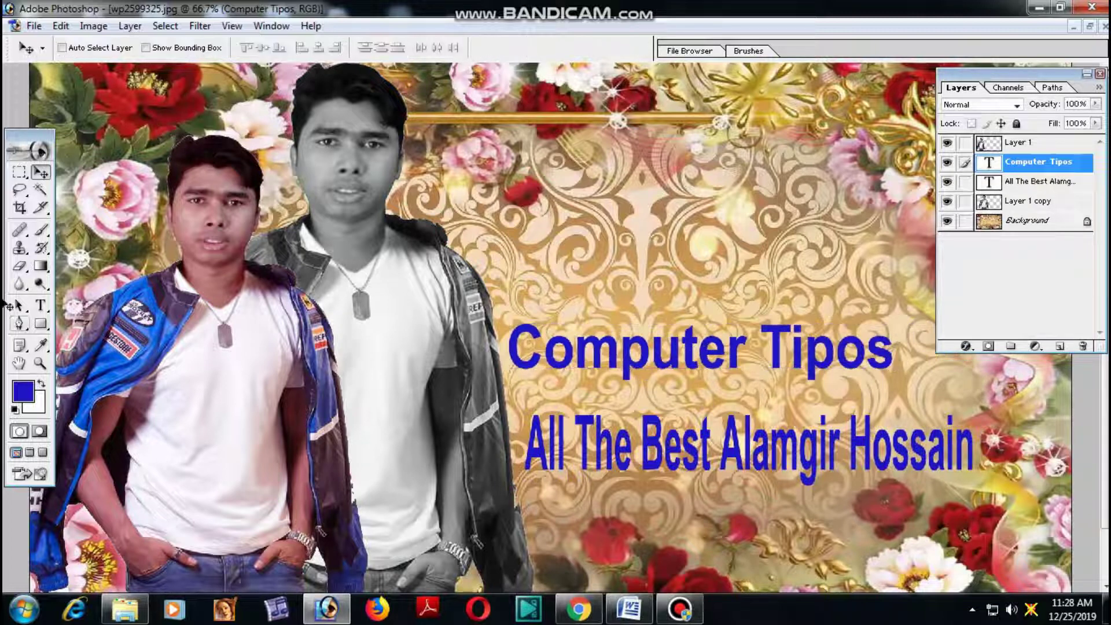
left_click(40, 306)
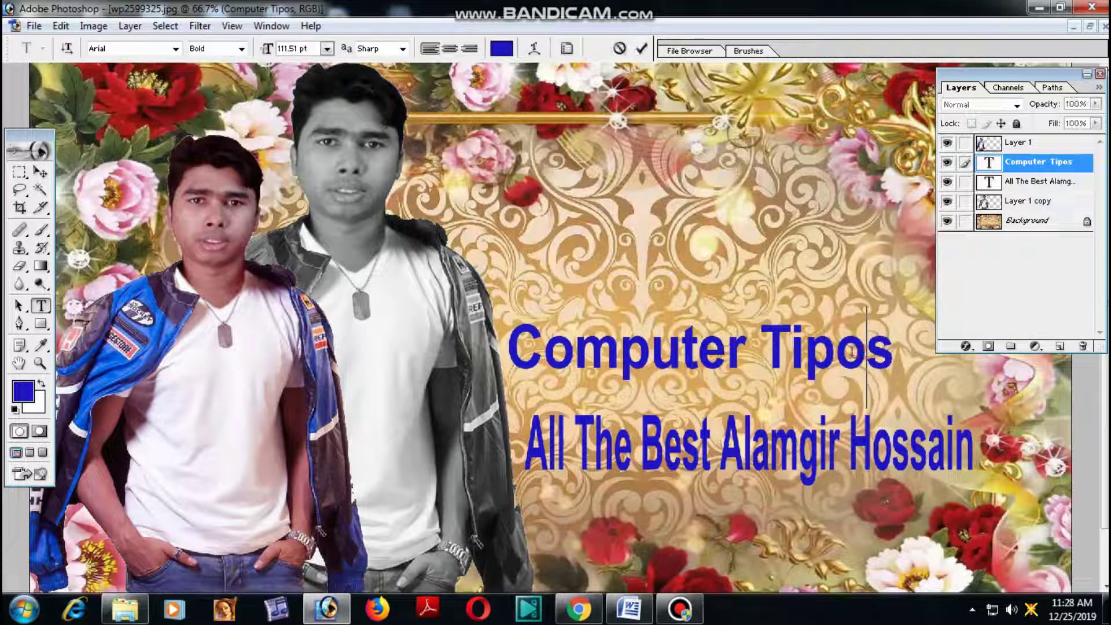
- Correct the title text from 'Computer Tipos' to 'Computer Tips'
left_click_drag(835, 350, 871, 350)
key("BackSpace")
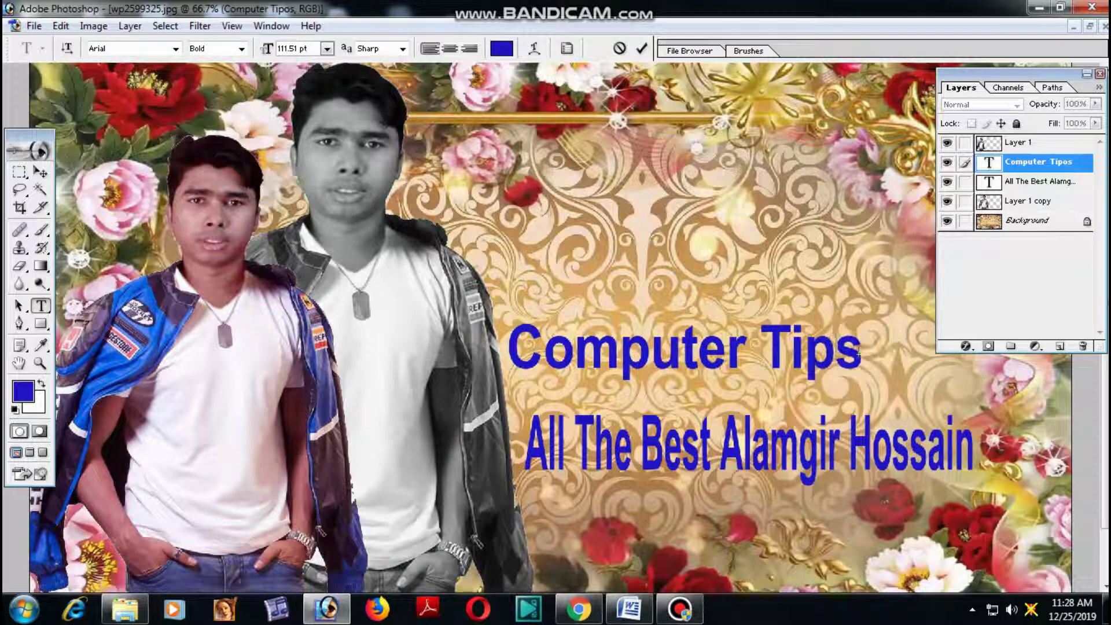
left_click(812, 351)
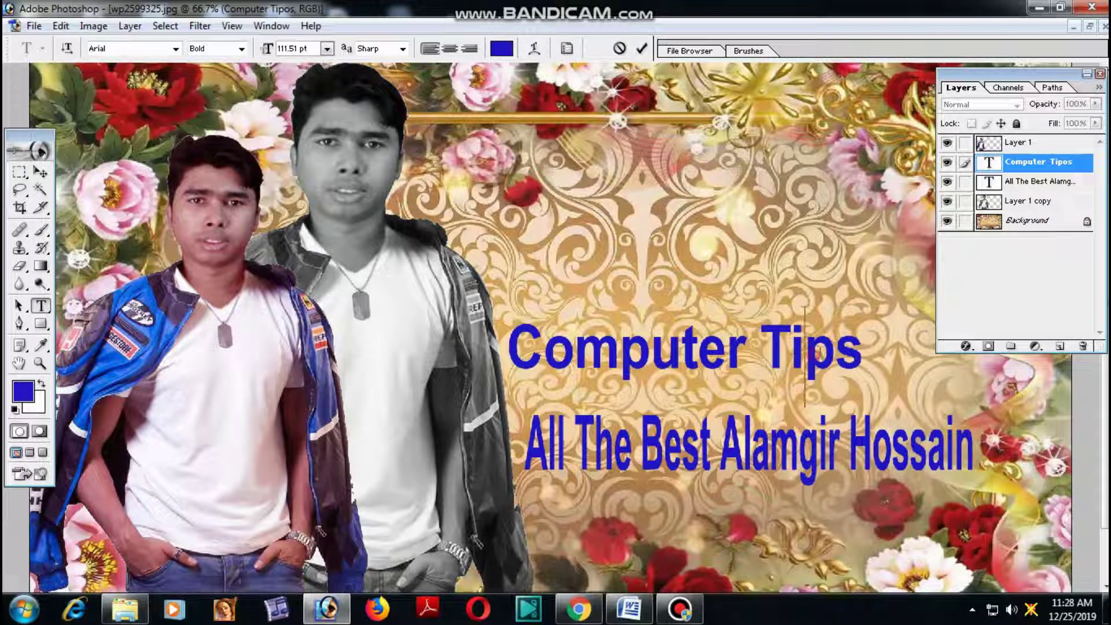
left_click(41, 172)
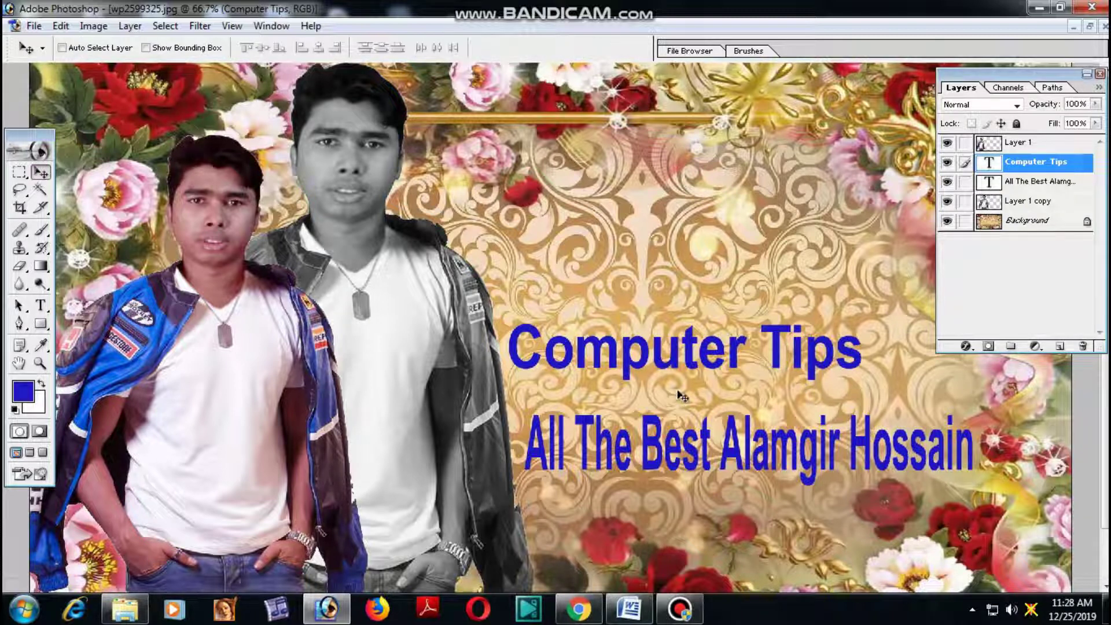
- Move the Computer Tips title right above the greeting and shorten the Layers panel
key("ctrl+t")
left_click_drag(765, 363, 942, 373)
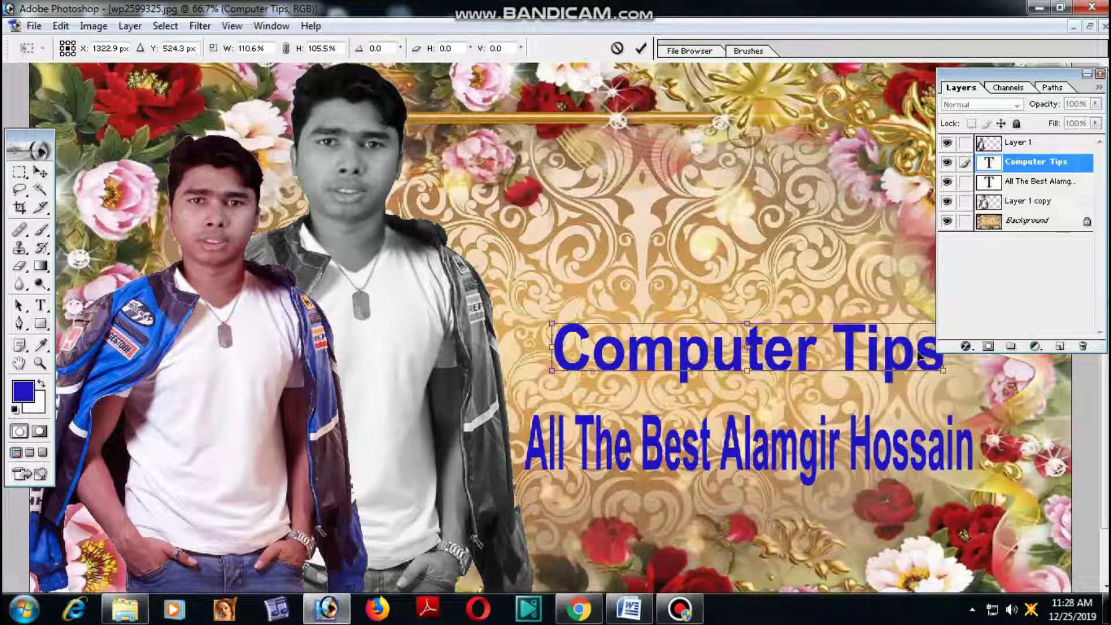
key("Return")
left_click_drag(1008, 351, 1027, 240)
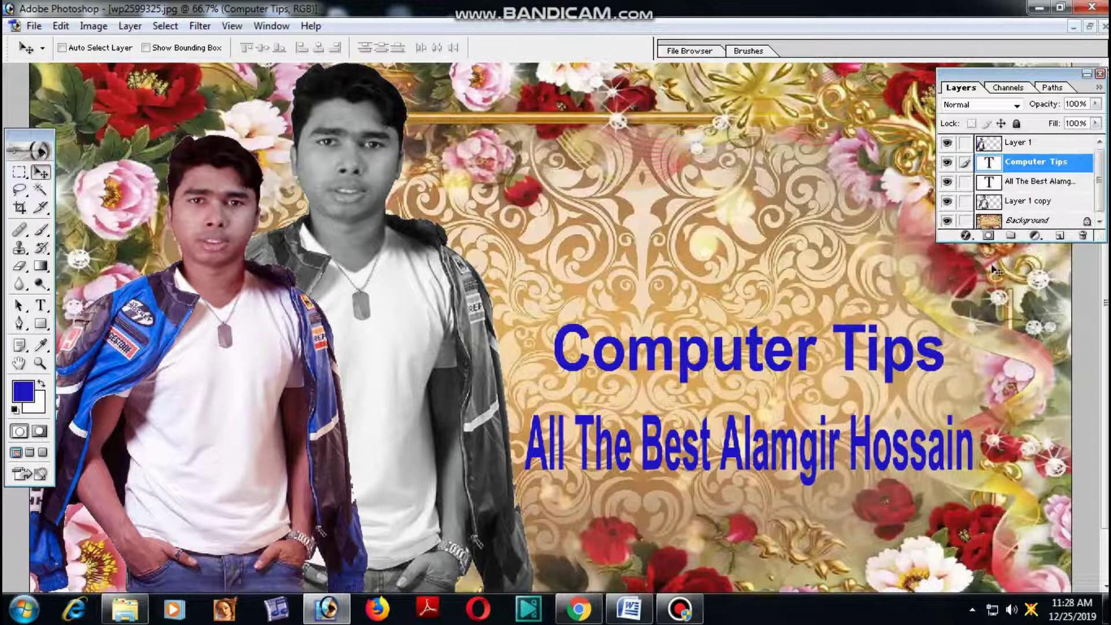
left_click(41, 305)
- Recolour the Computer Tips text to magenta C315C5 in the Color Picker
double_click(624, 371)
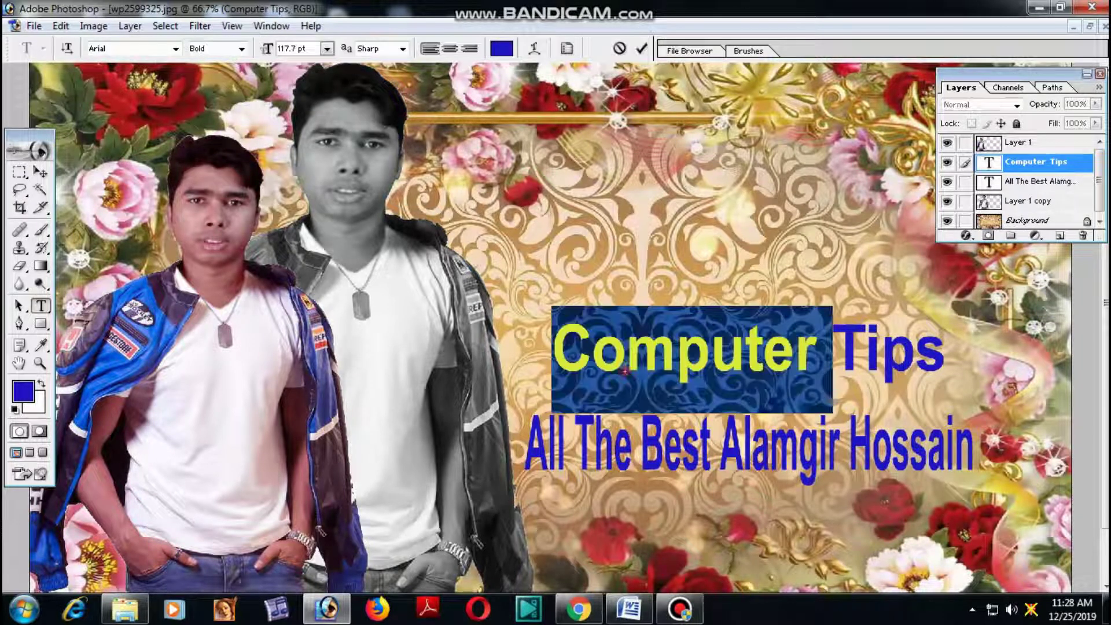
left_click(625, 372)
left_click(501, 48)
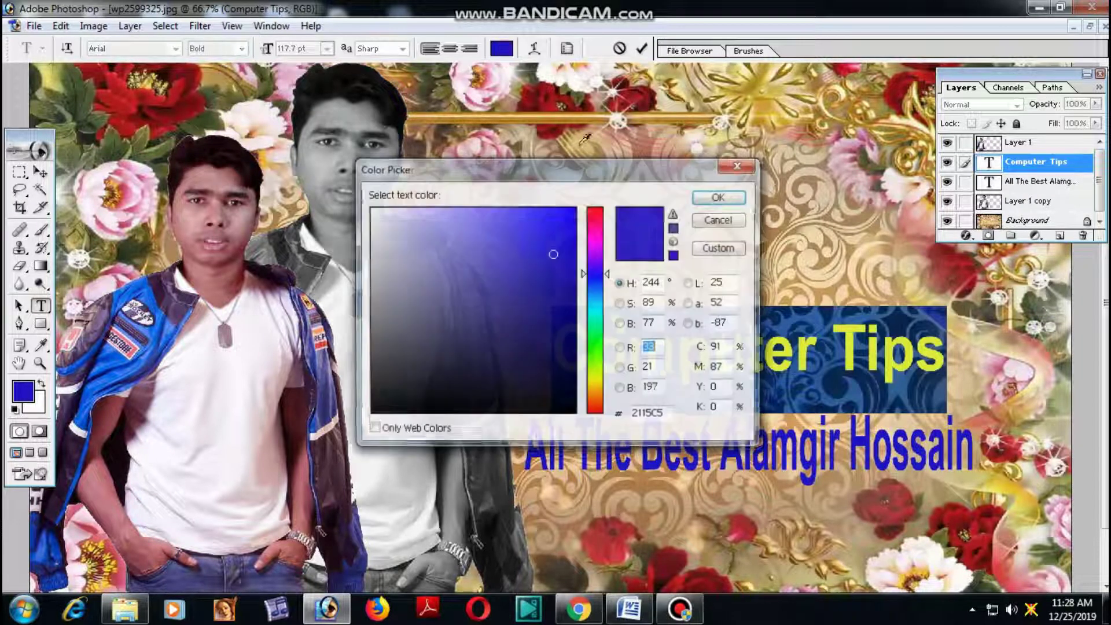
left_click(598, 226)
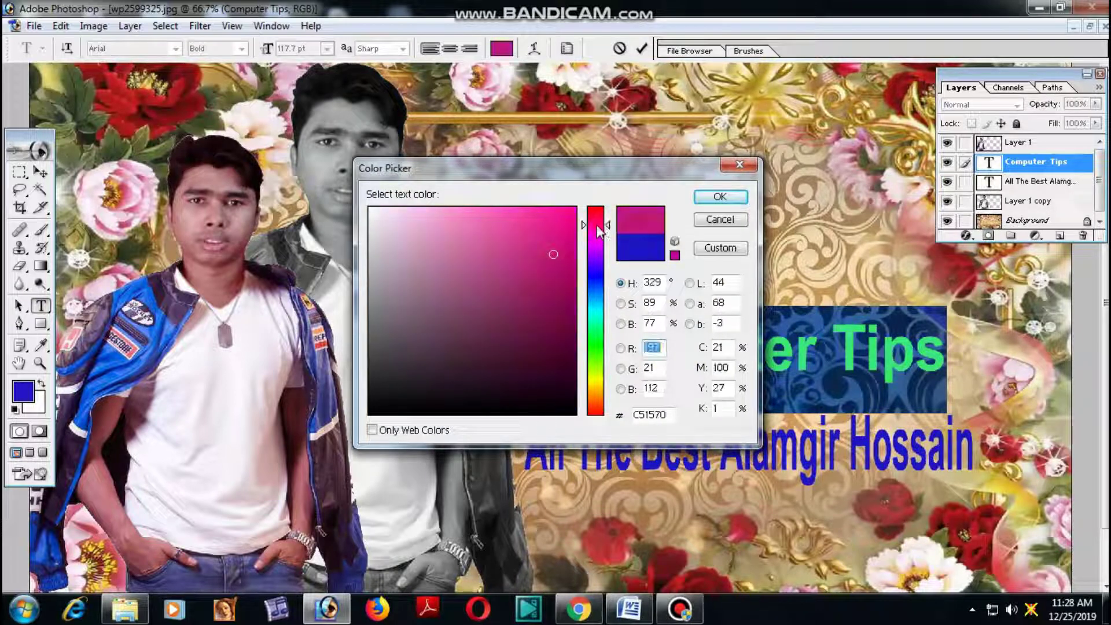
left_click(594, 243)
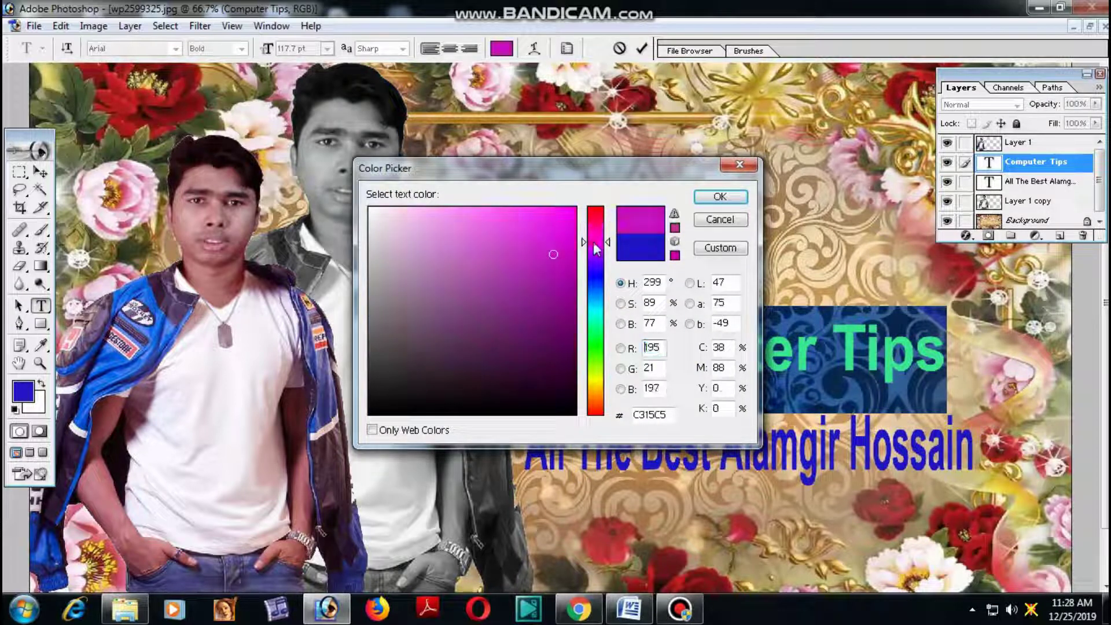
left_click(708, 197)
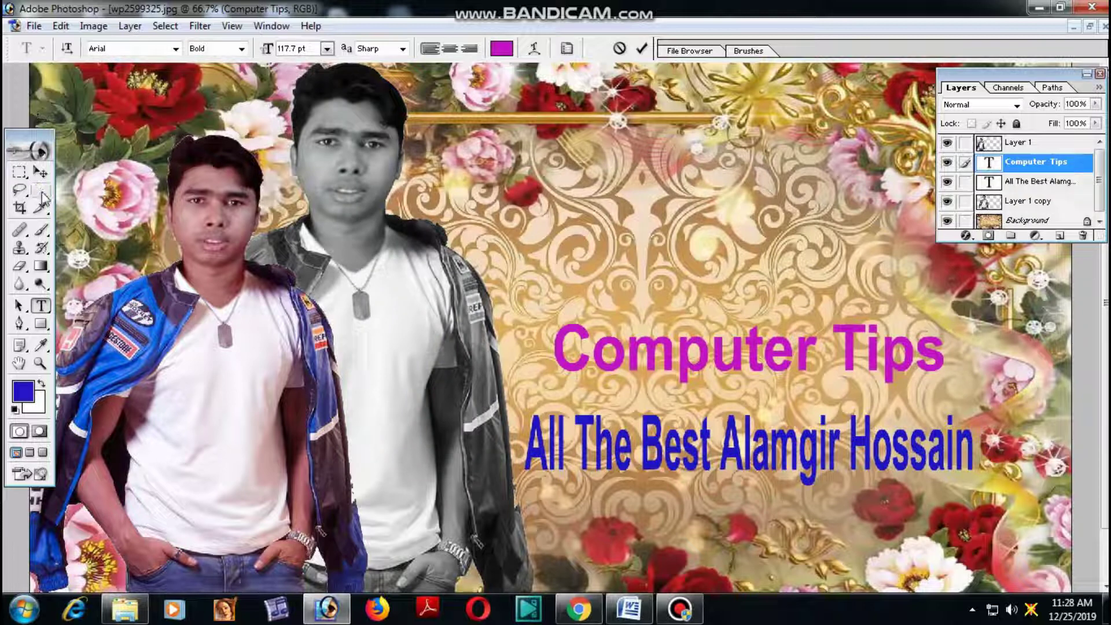
- Set the Computer Tips heading font to Back to Black Bold
key("ctrl+a")
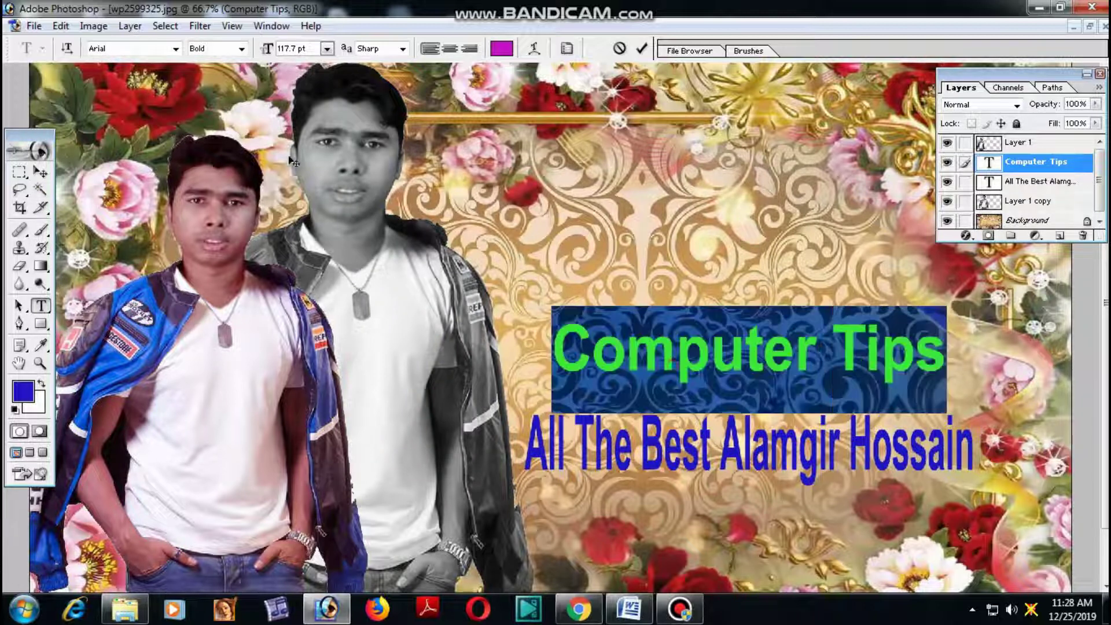
left_click(148, 51)
key("Down")
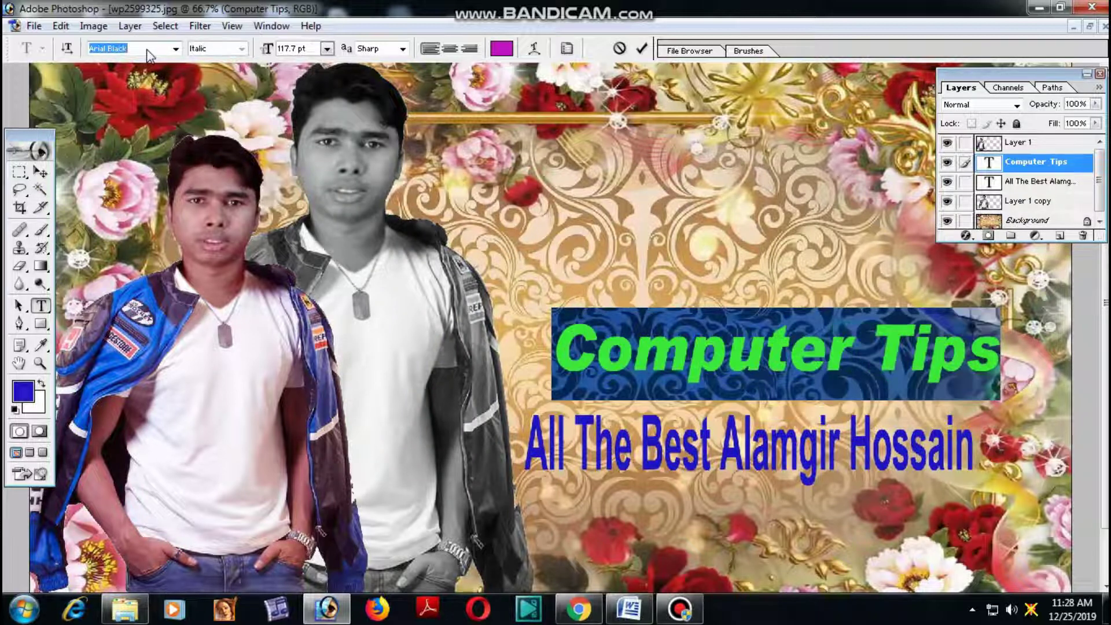
key("Down")
key("Down")
key("Down")
key("Down")
key("Down")
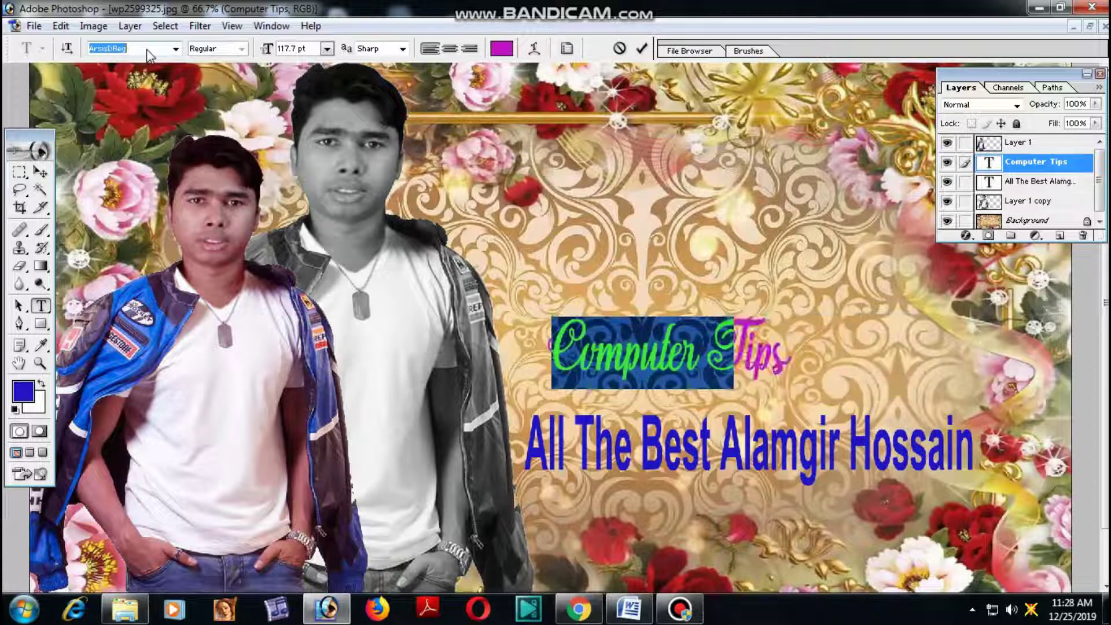
key("Down")
key("Down")
key("Down")
key("Down")
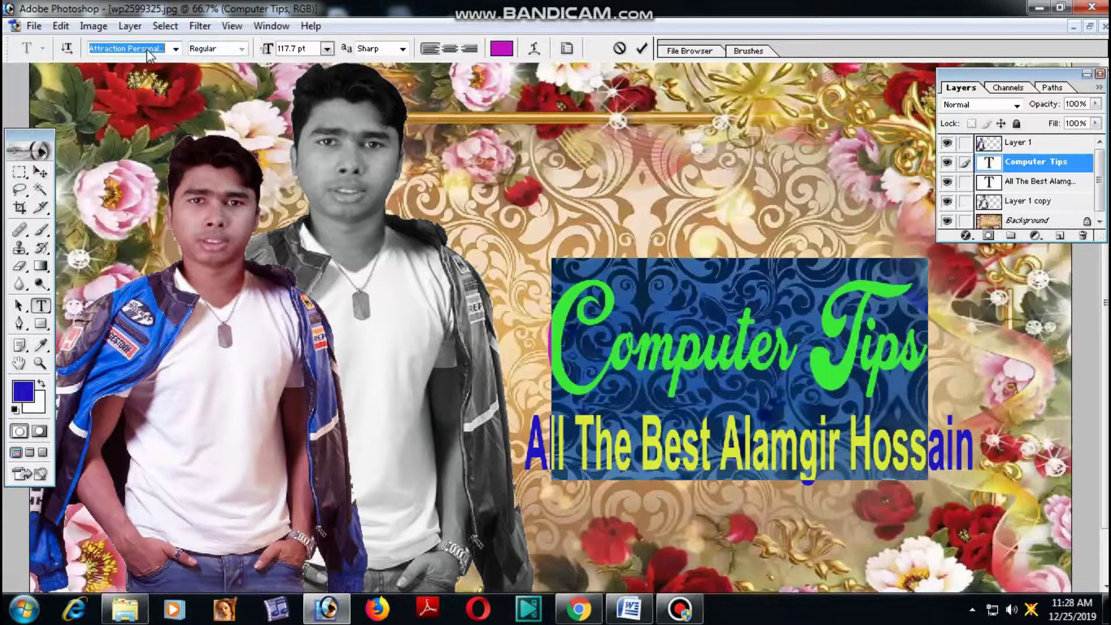
key("Down")
key("Down")
key("Down")
key("Down")
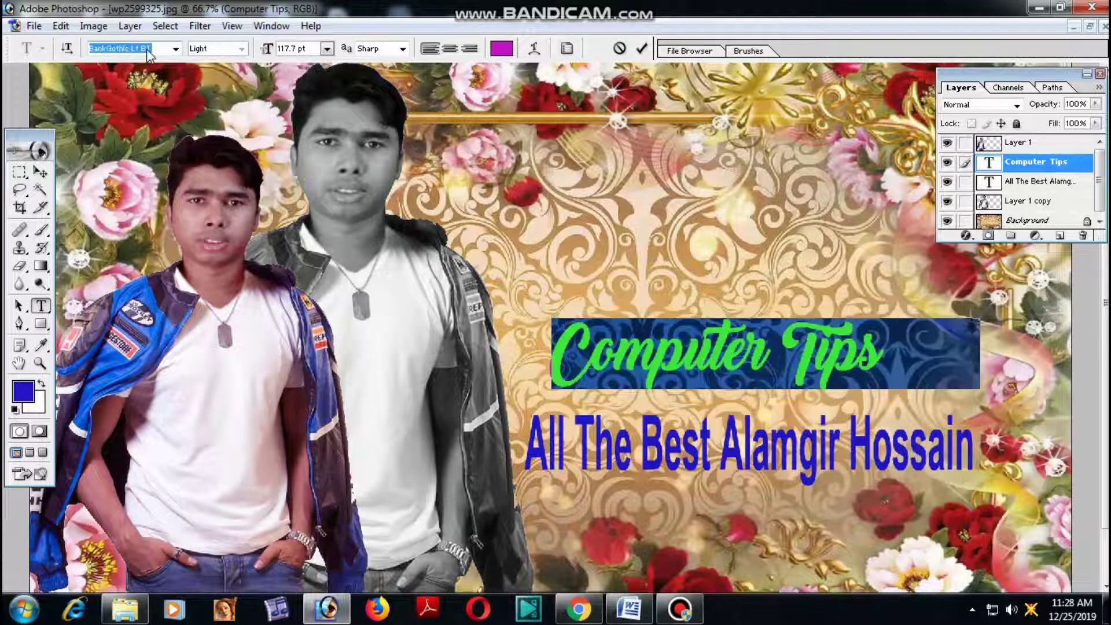
key("Down")
key("Down")
key("Down")
key("Up")
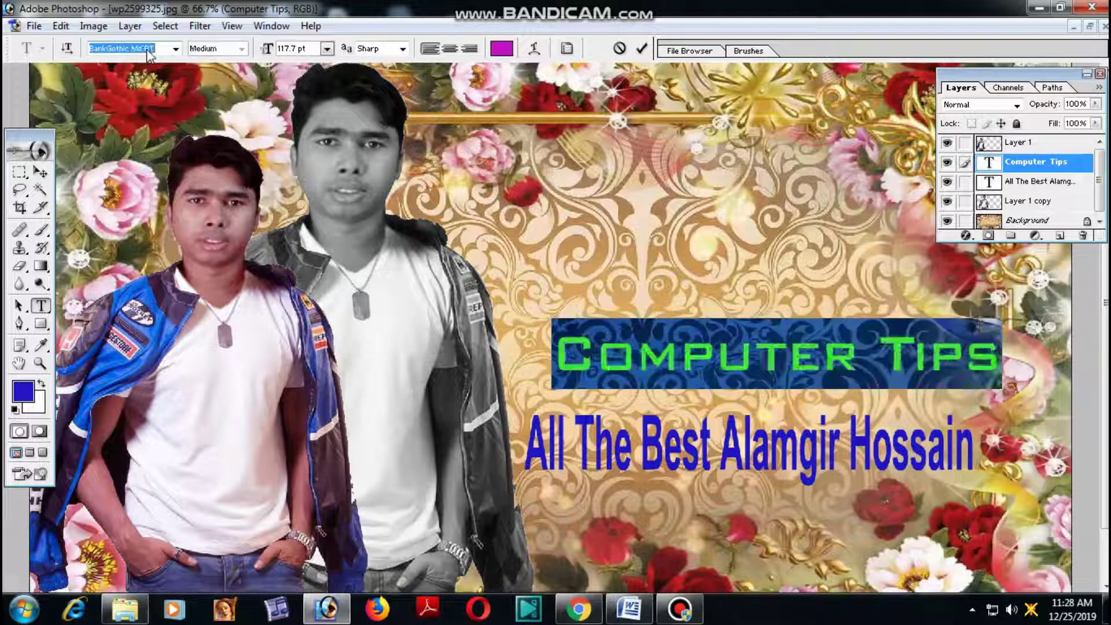
key("Up")
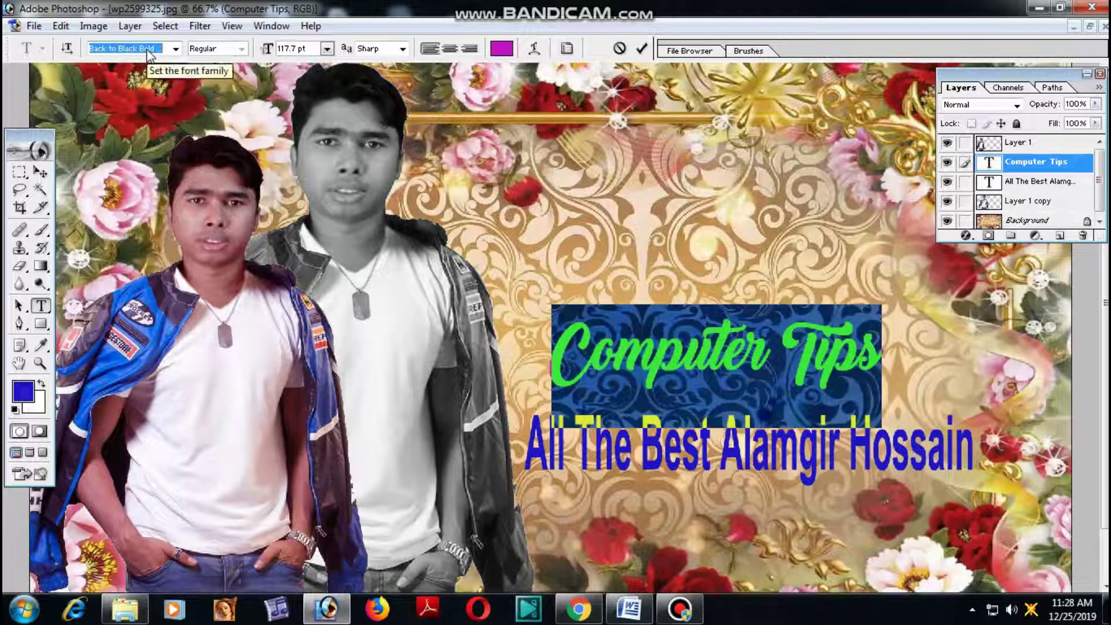
left_click(40, 172)
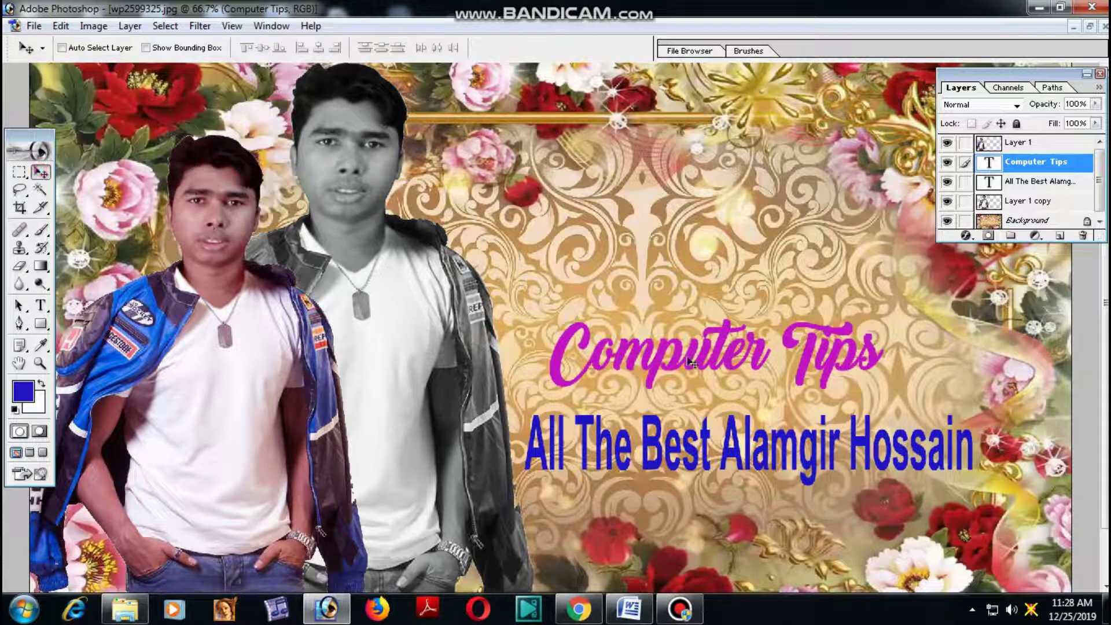
- Stretch the Computer Tips heading wider to about 117.5%
key("ctrl+t")
left_click_drag(883, 347, 941, 355)
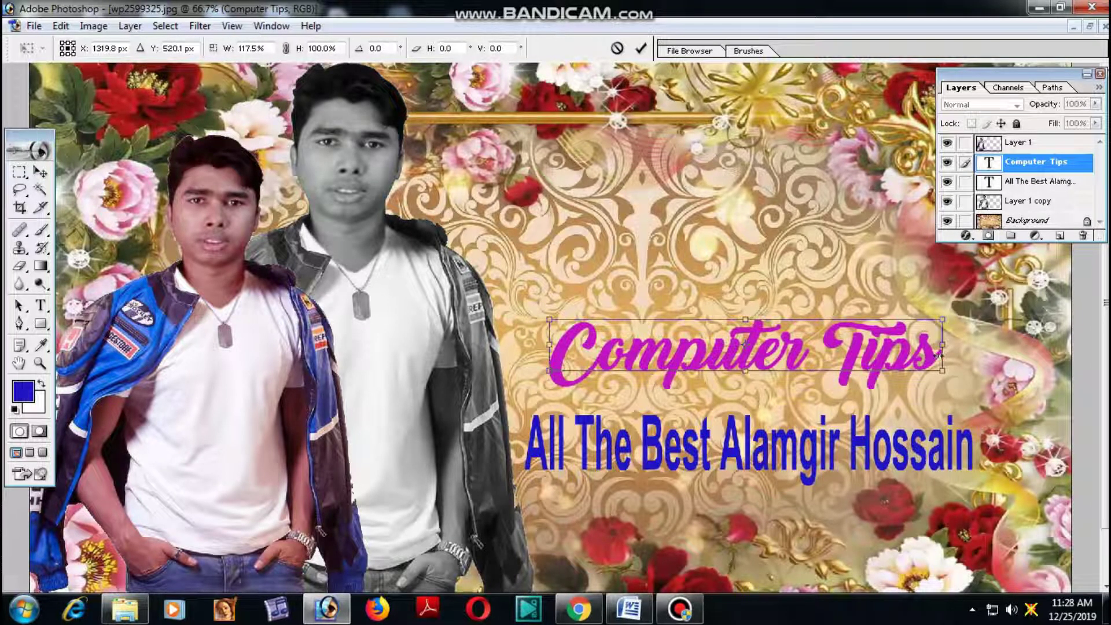
key("Return")
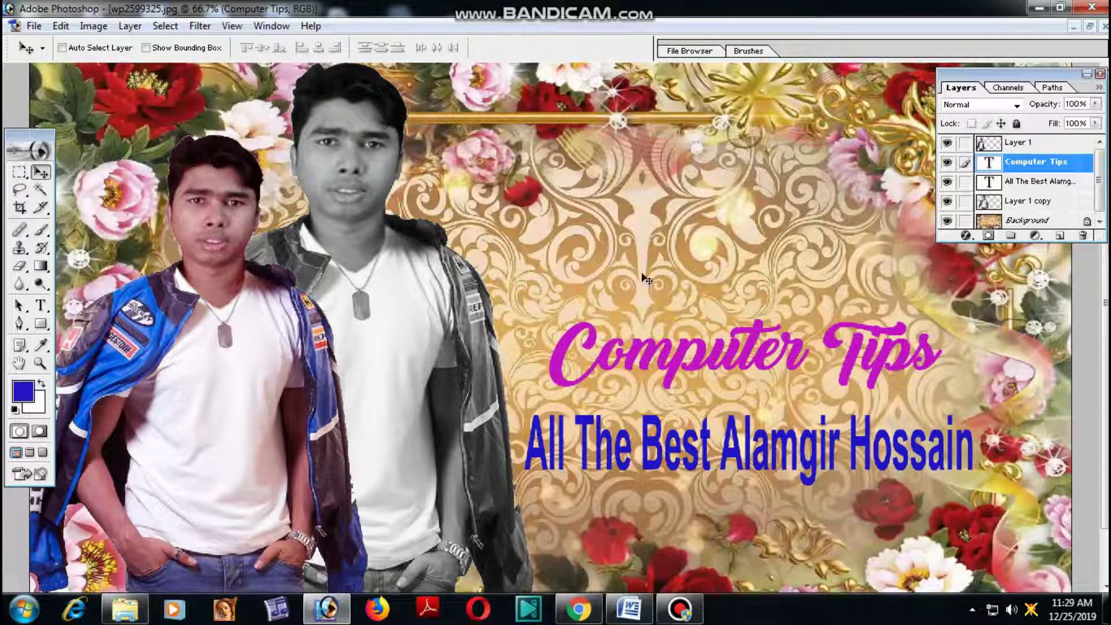
left_click(41, 305)
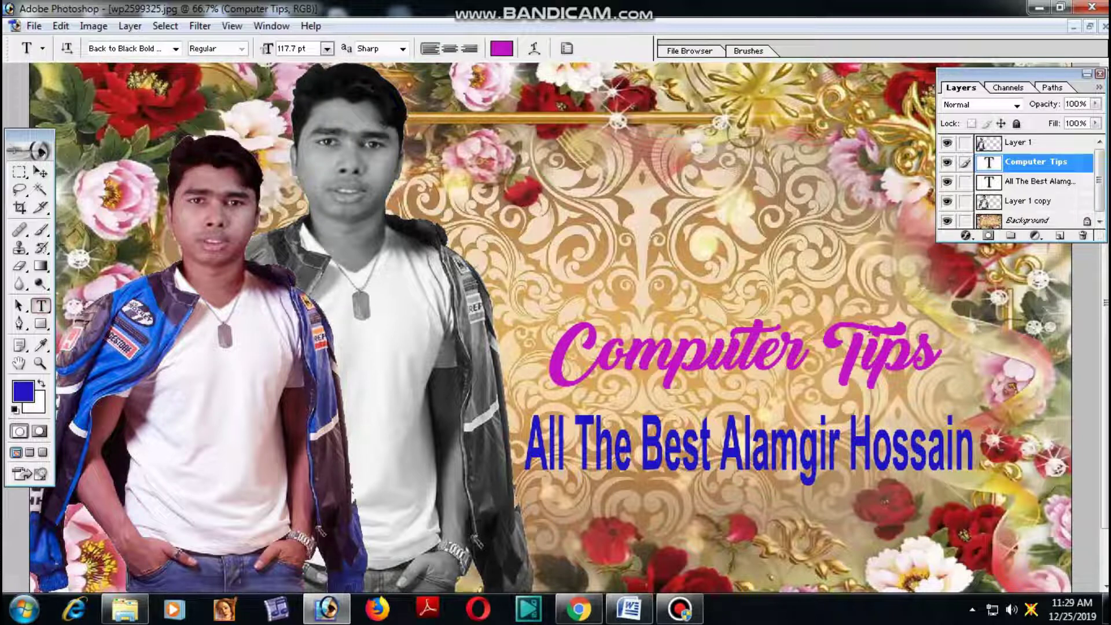
- Reduce the blue 'All The Best' line's font size to 129.21 pt
triple_click(783, 445)
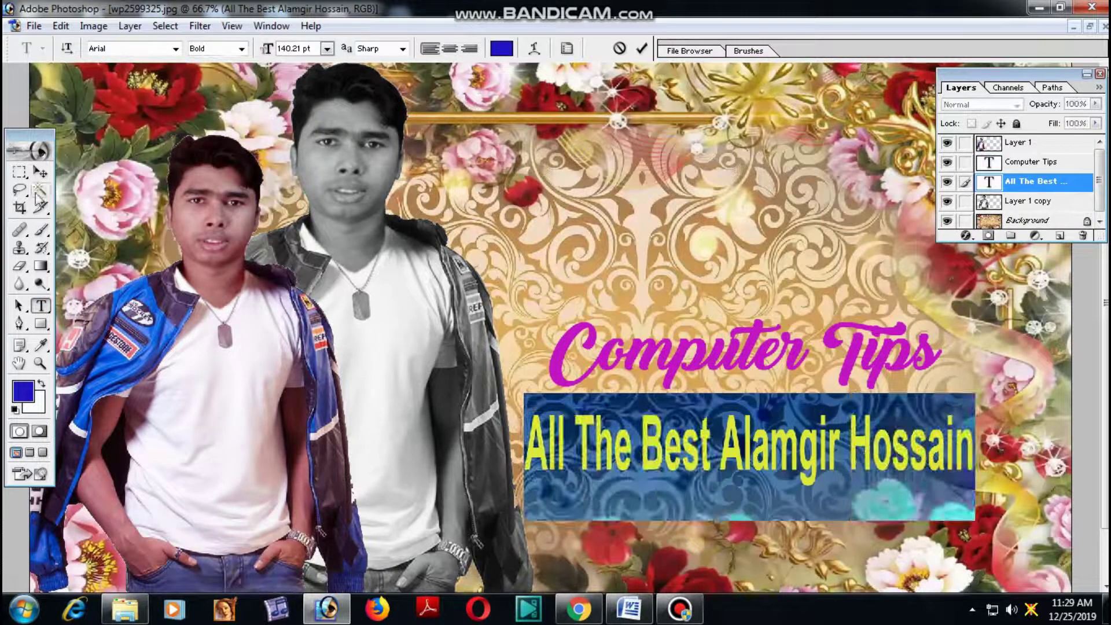
left_click(306, 49)
key("Down")
key("Down")
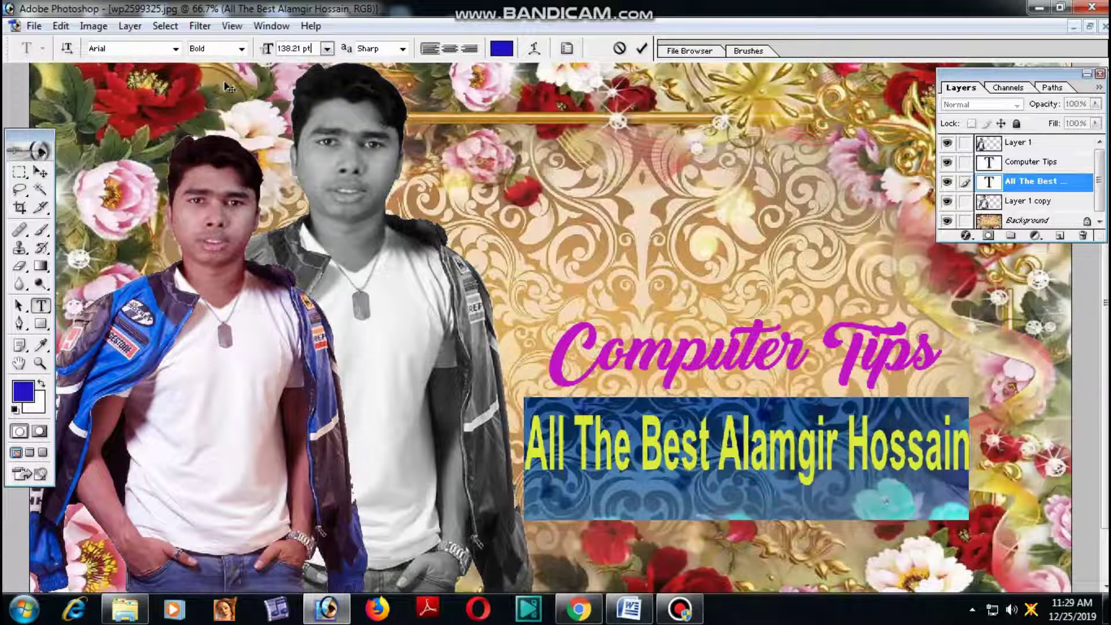
key("Down")
key("Down")
key("Down")
key("Down")
key("Down")
key("Down")
key("Down")
key("Down")
key("Down")
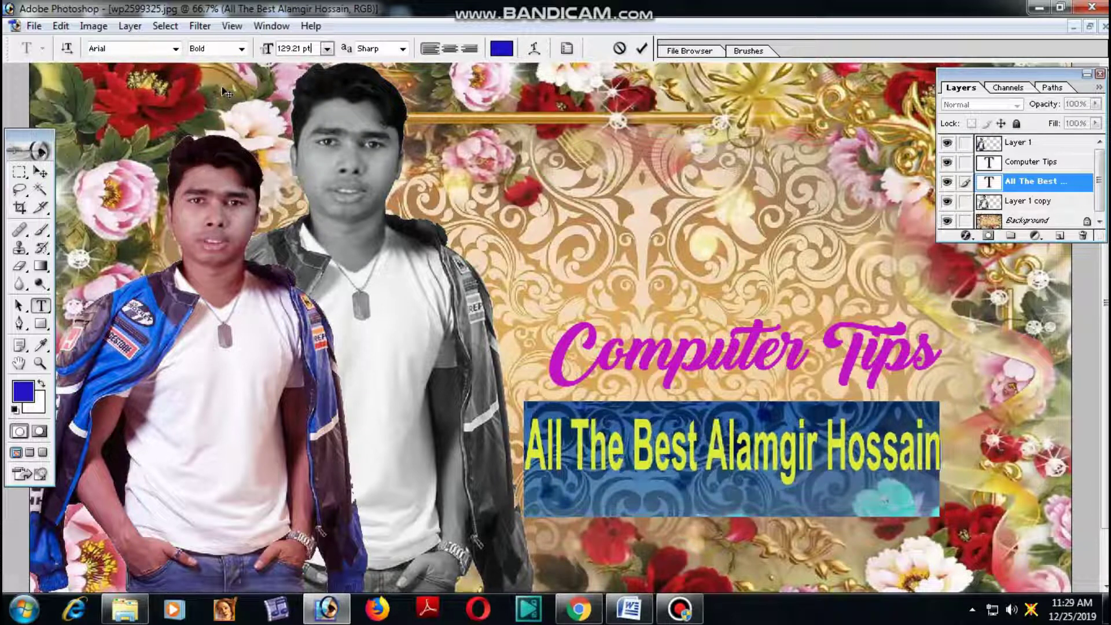
left_click(40, 172)
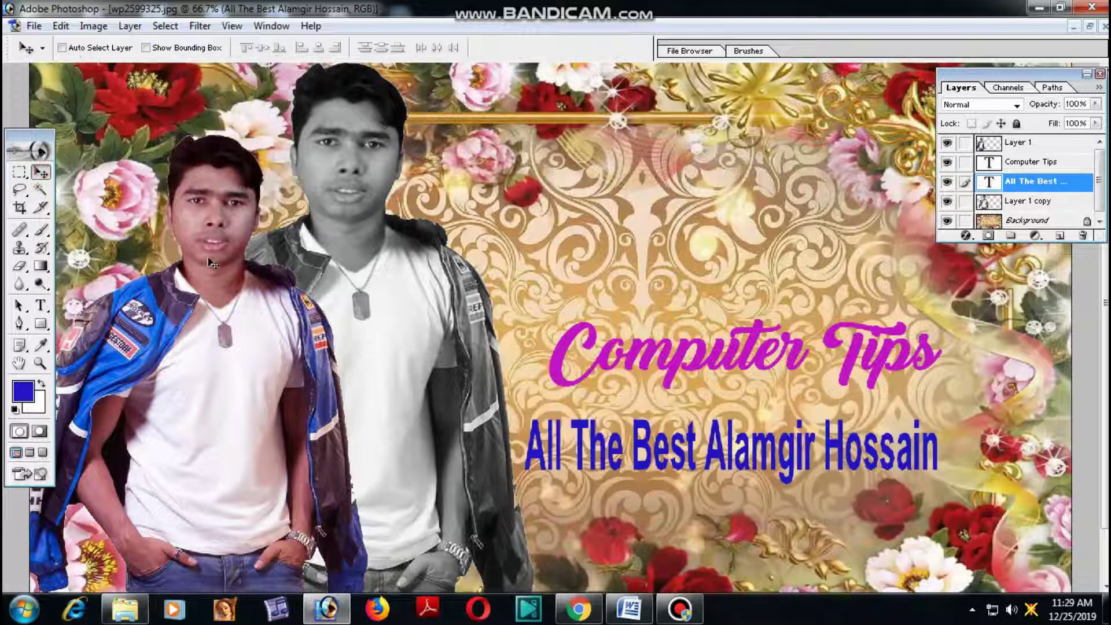
- Stretch the 'All The Best' line horizontally to about 114.4% width
key("ctrl+t")
left_click_drag(936, 447, 997, 446)
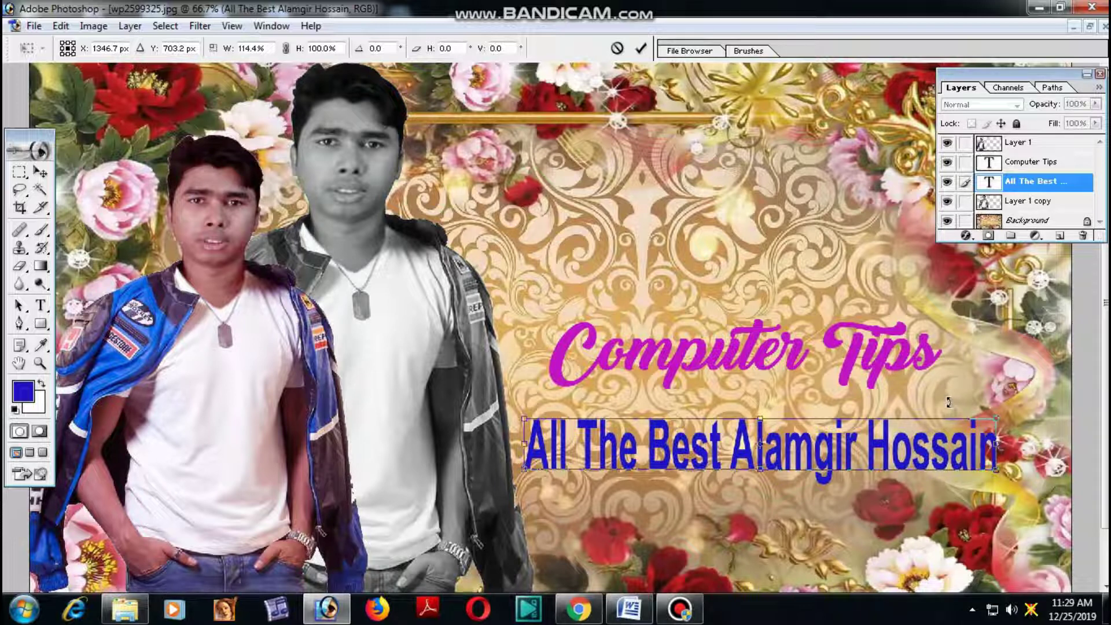
key("Return")
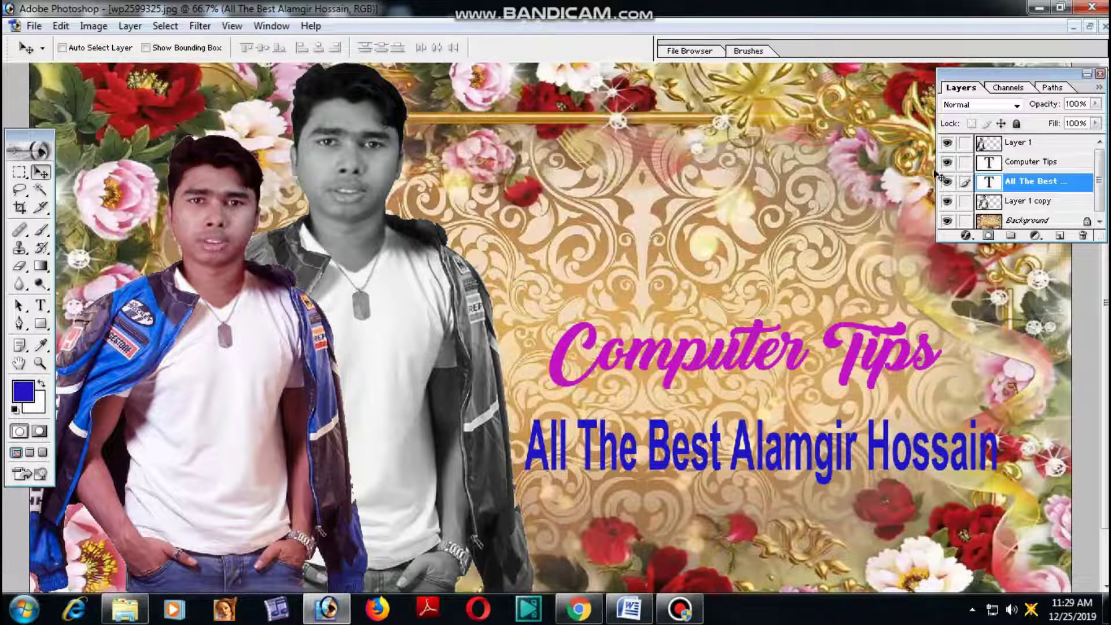